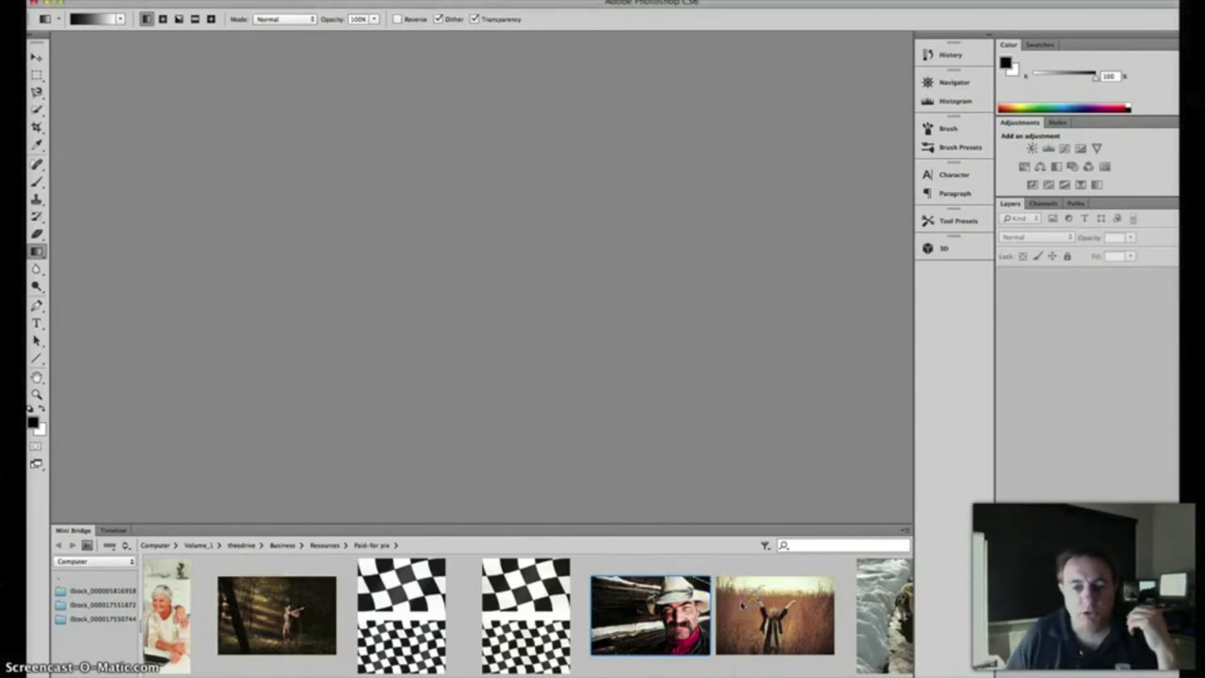
- Open the wheat-field photo from Mini Bridge and sample a brown from it as foreground colour
click(747, 602)
drag(747, 603, 649, 450)
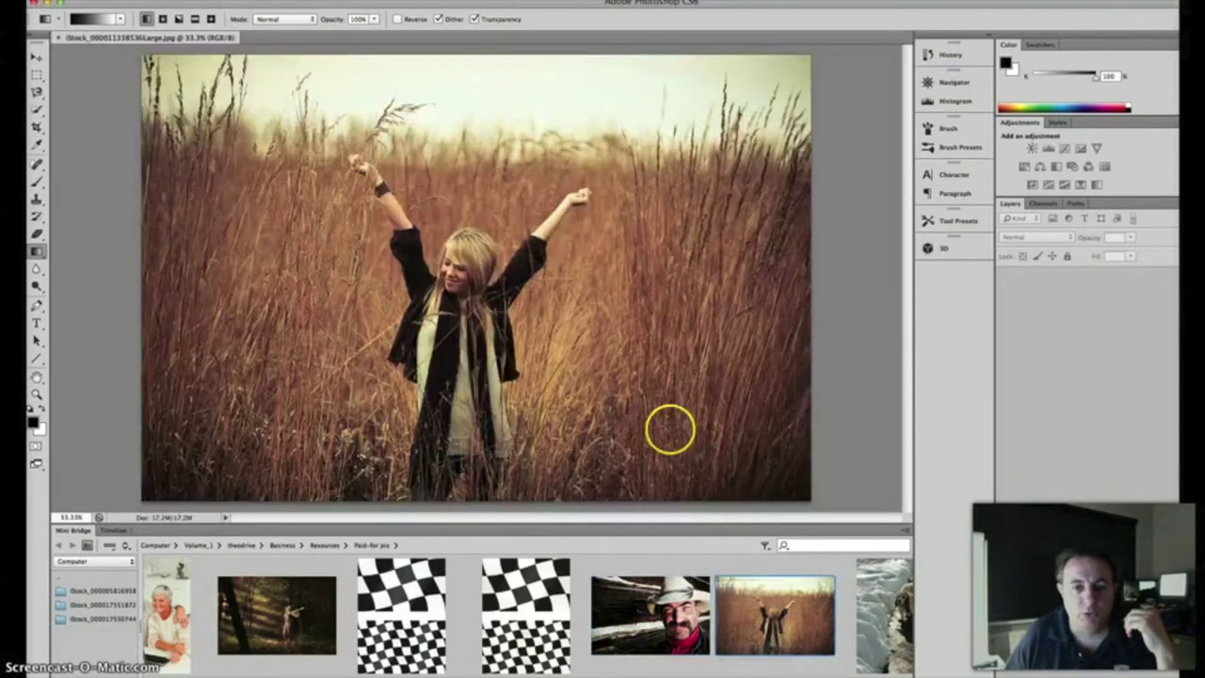
alt+click(772, 422)
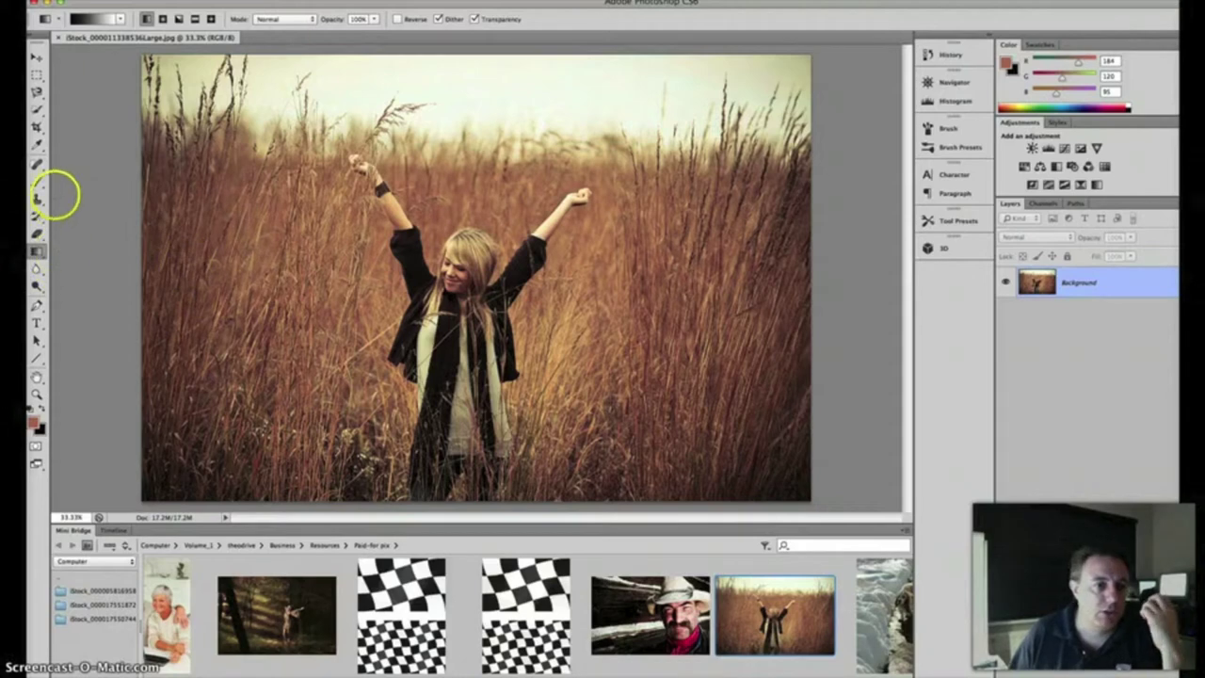
- Crop the photo to a tight frame around the woman's upper body and raised arms
click(37, 127)
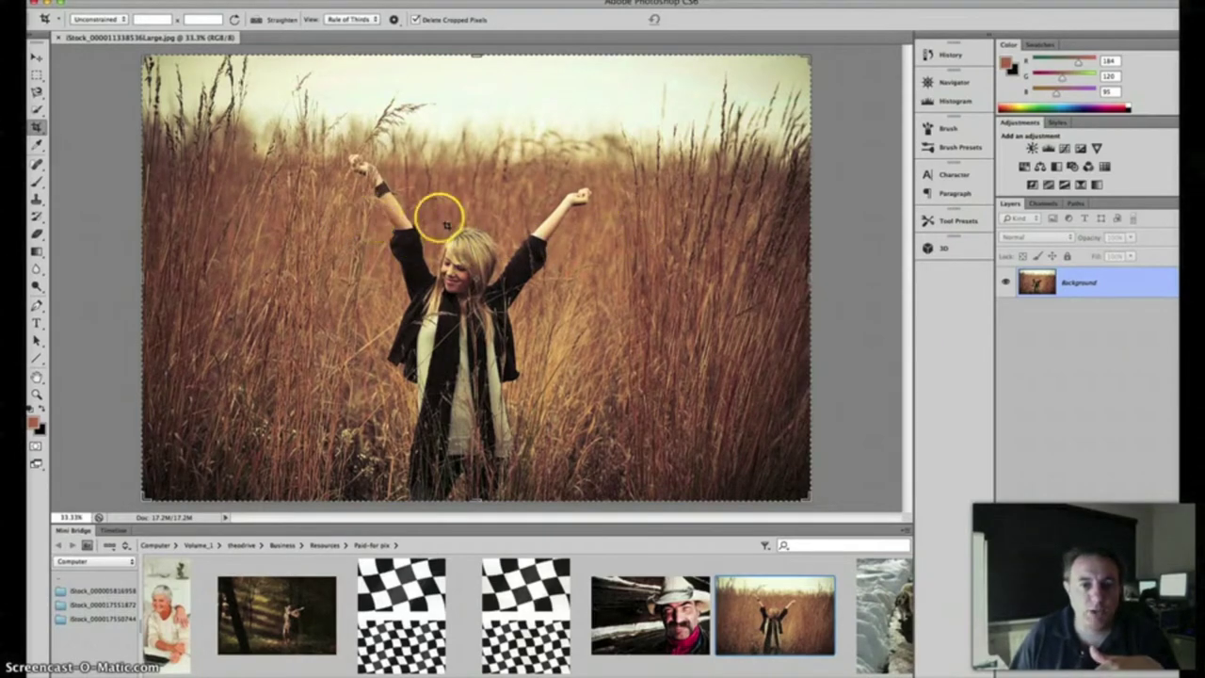
mouse_move(530, 224)
mouse_down()
mouse_move(511, 223)
mouse_move(376, 323)
mouse_move(277, 360)
mouse_move(277, 423)
mouse_move(281, 404)
mouse_up()
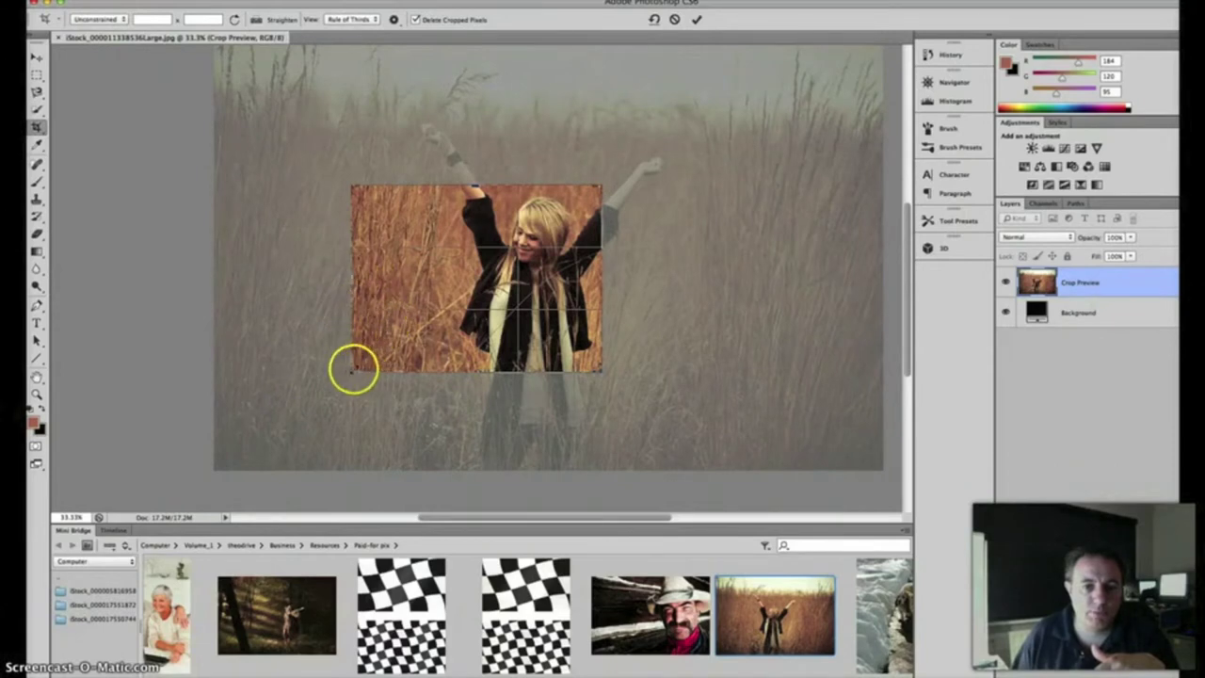
drag(353, 370, 340, 380)
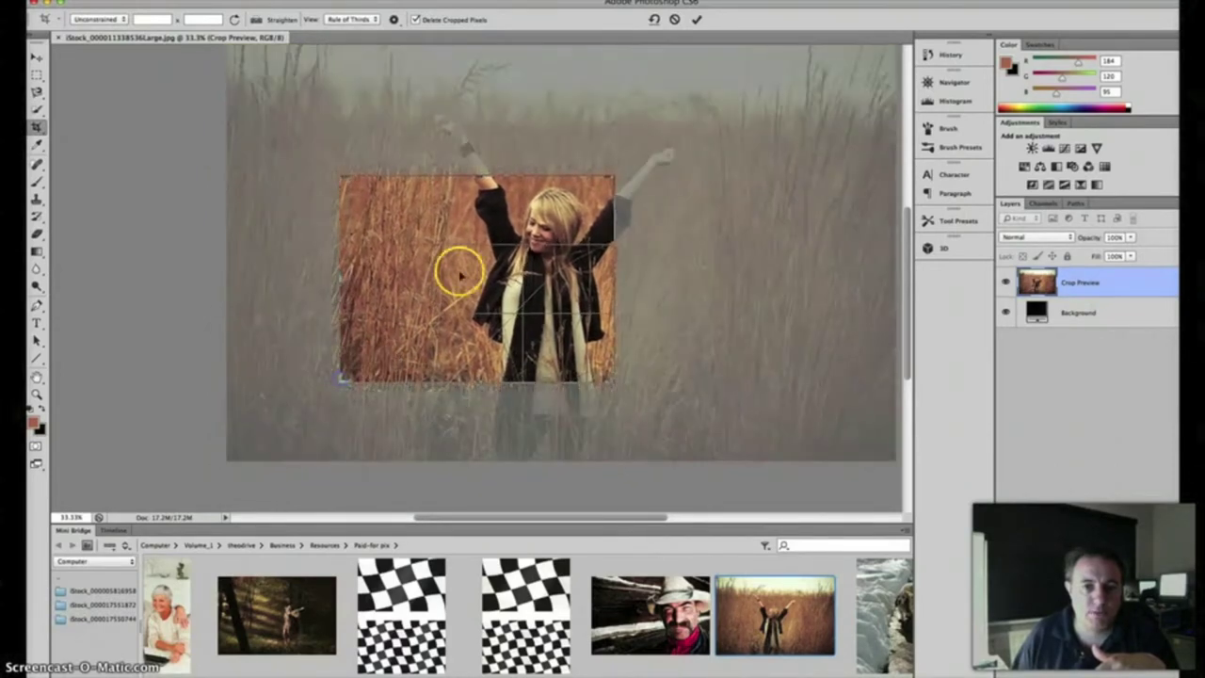
click(696, 18)
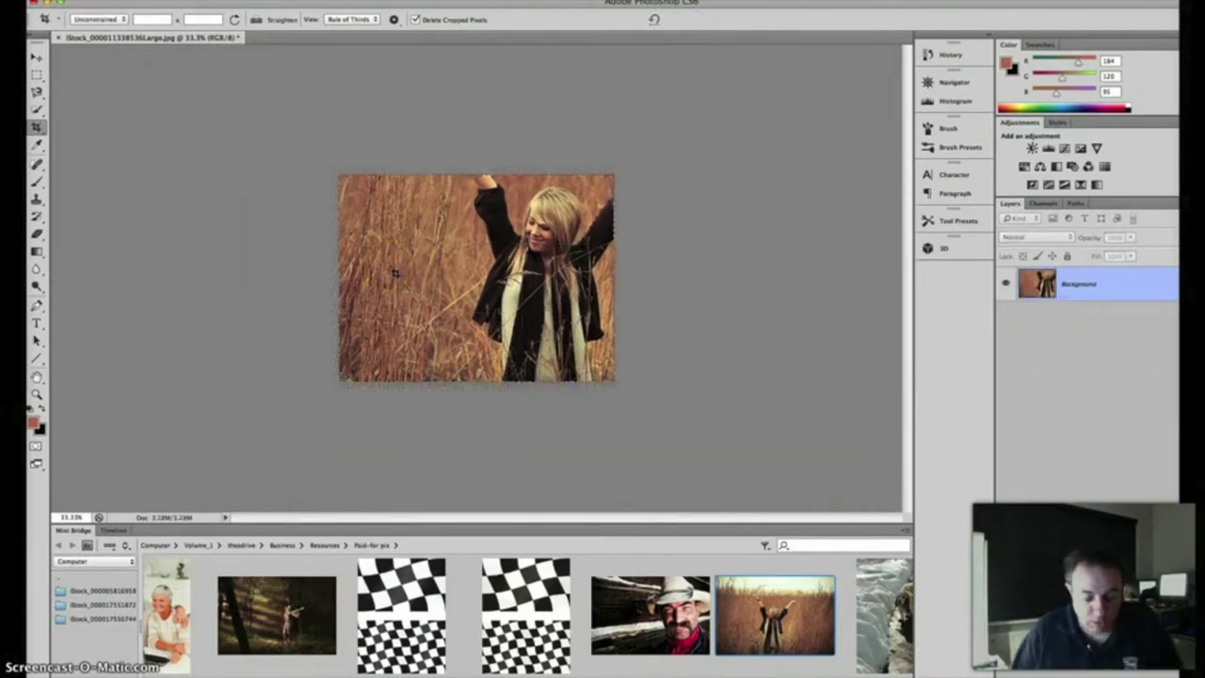
key(super)
key(super+equal)
key(super+equal)
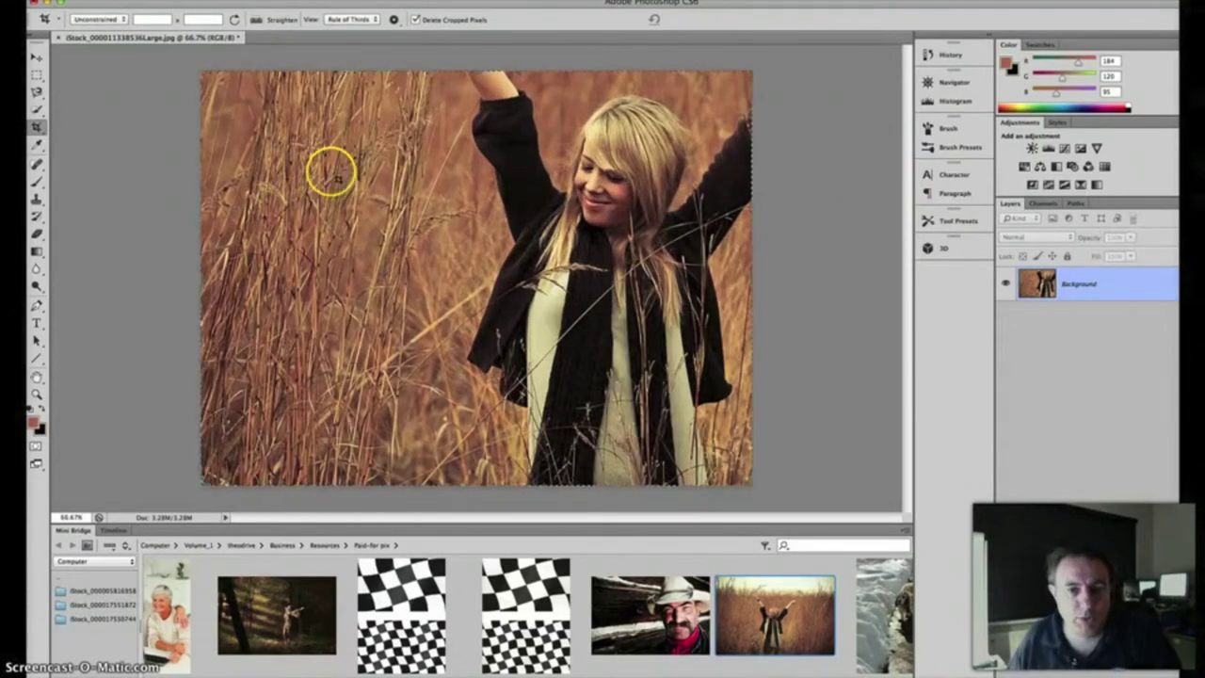
- Add a layer mask to the photo and place a new empty Layer 1 beneath it
click(35, 58)
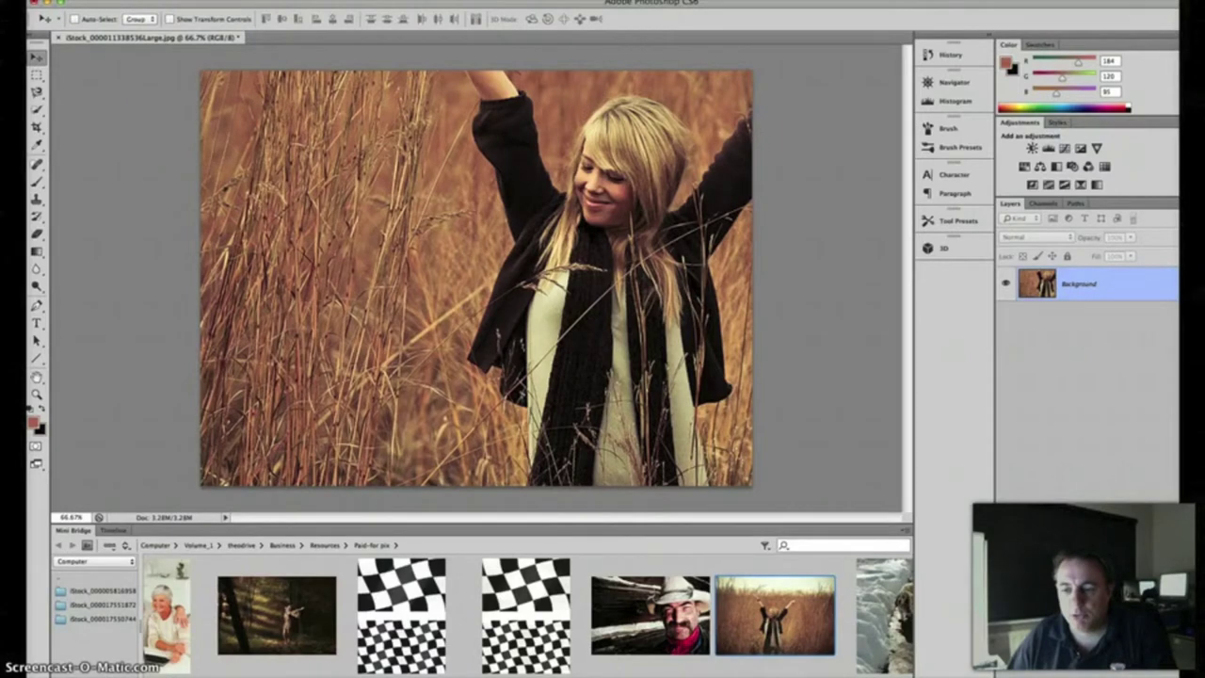
click(1102, 662)
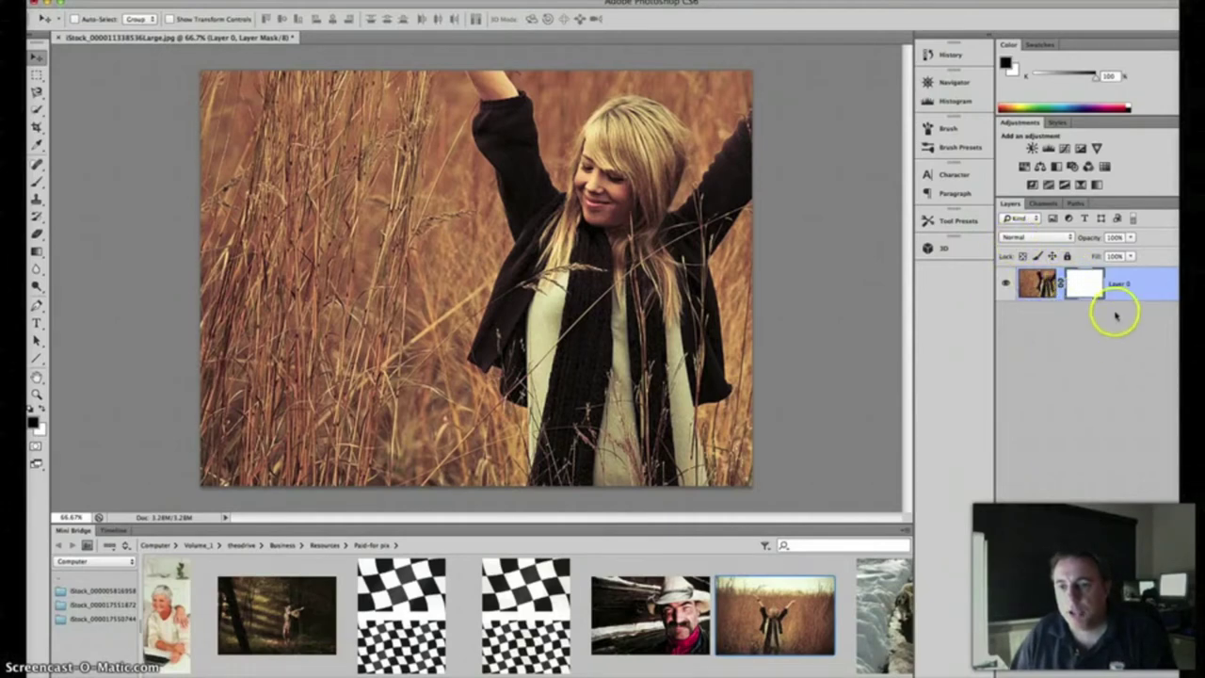
click(1171, 204)
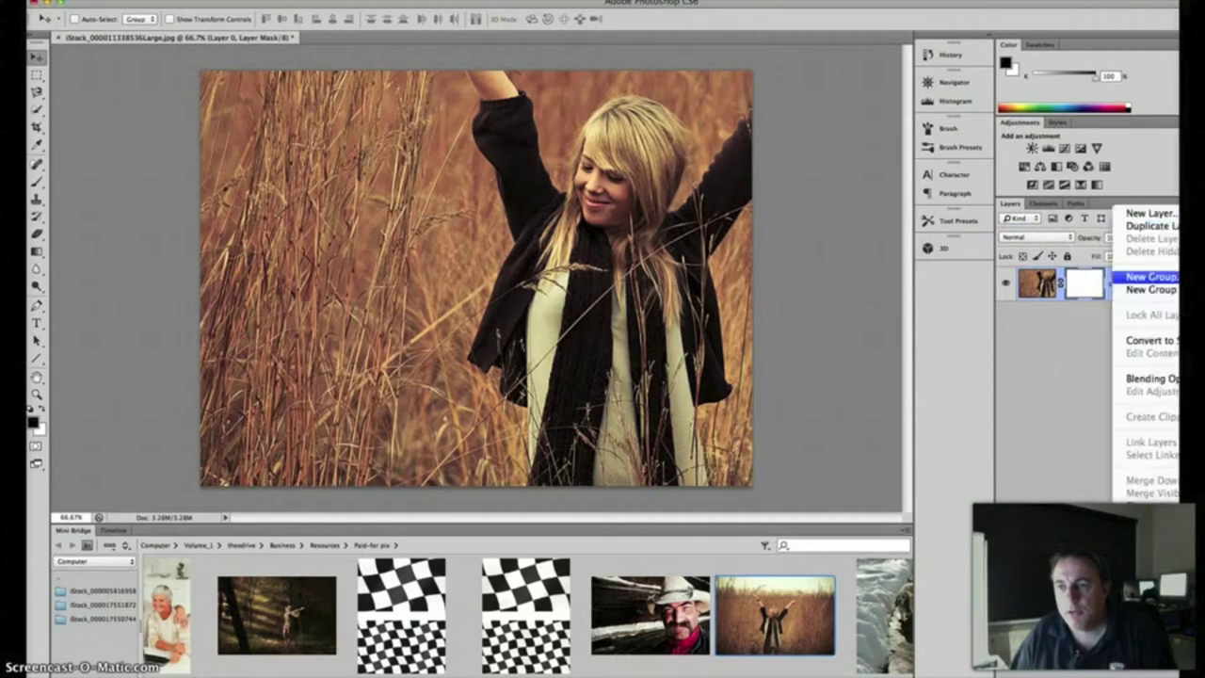
click(1148, 213)
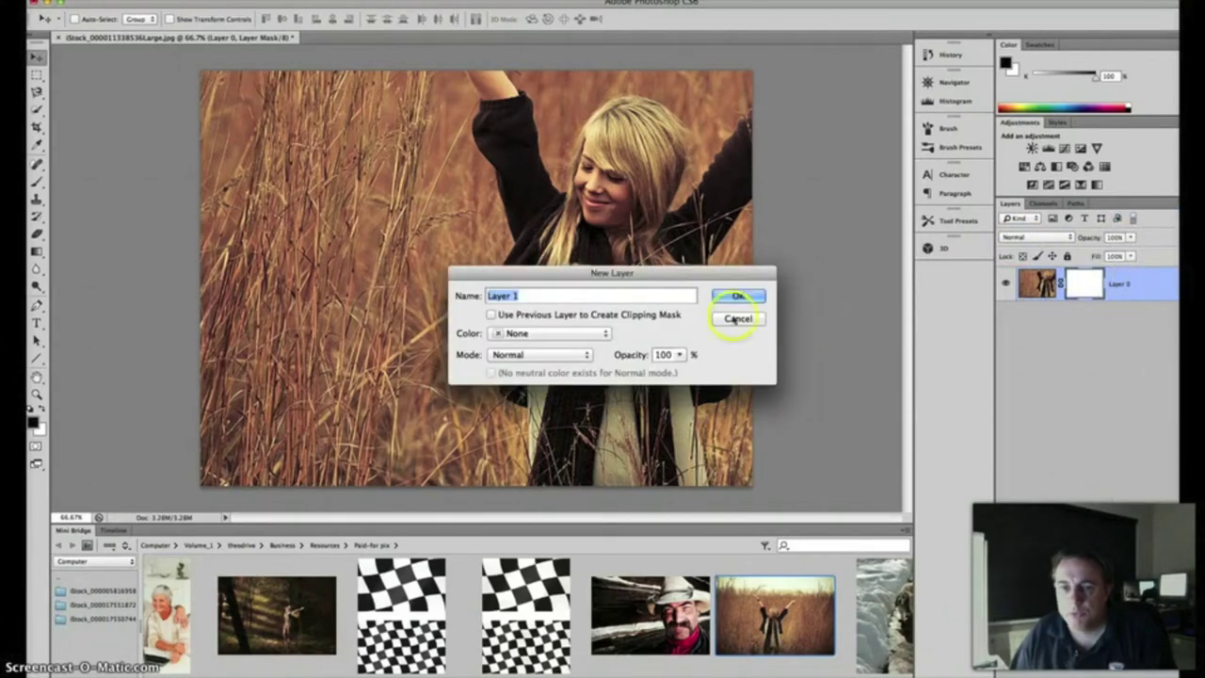
click(738, 297)
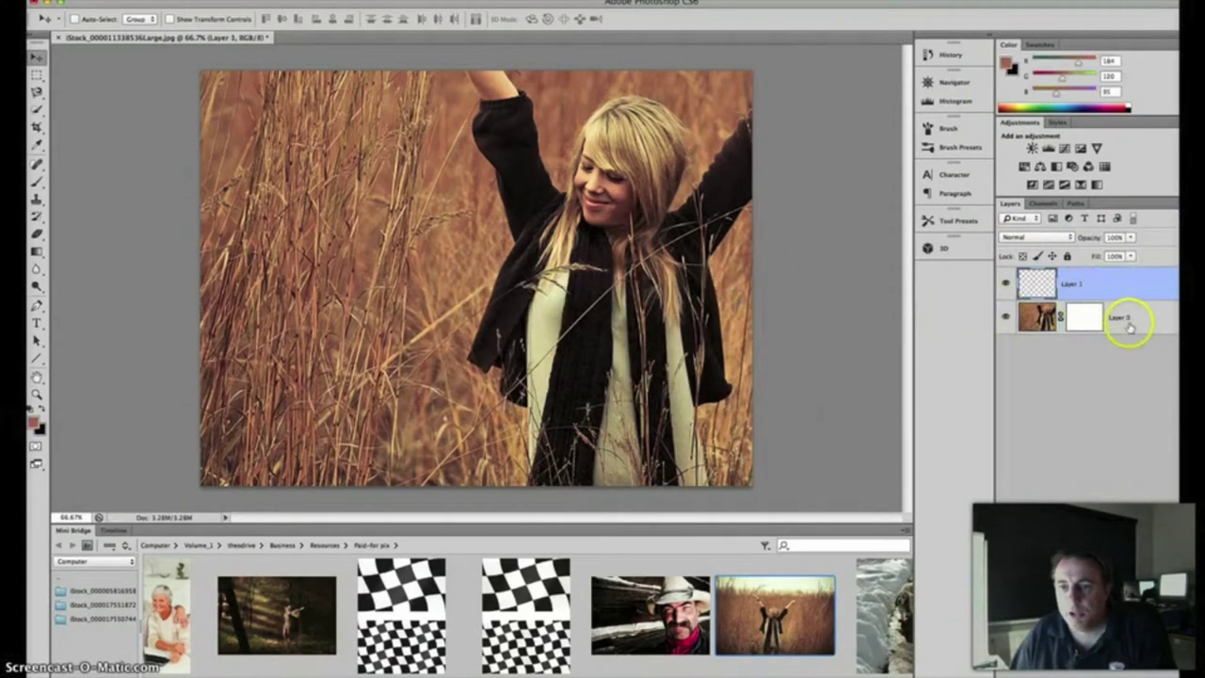
drag(1116, 293, 1109, 336)
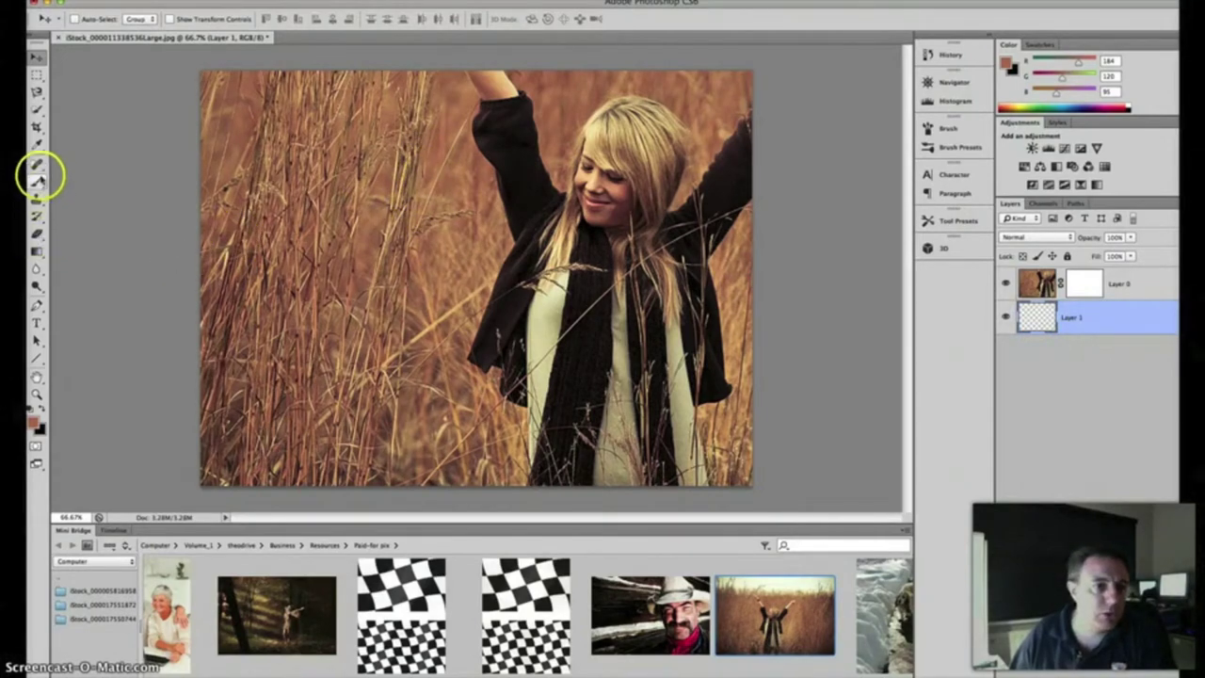
- Fill Layer 1 with a brown sampled from the grass, then target Layer 0's mask
click(37, 144)
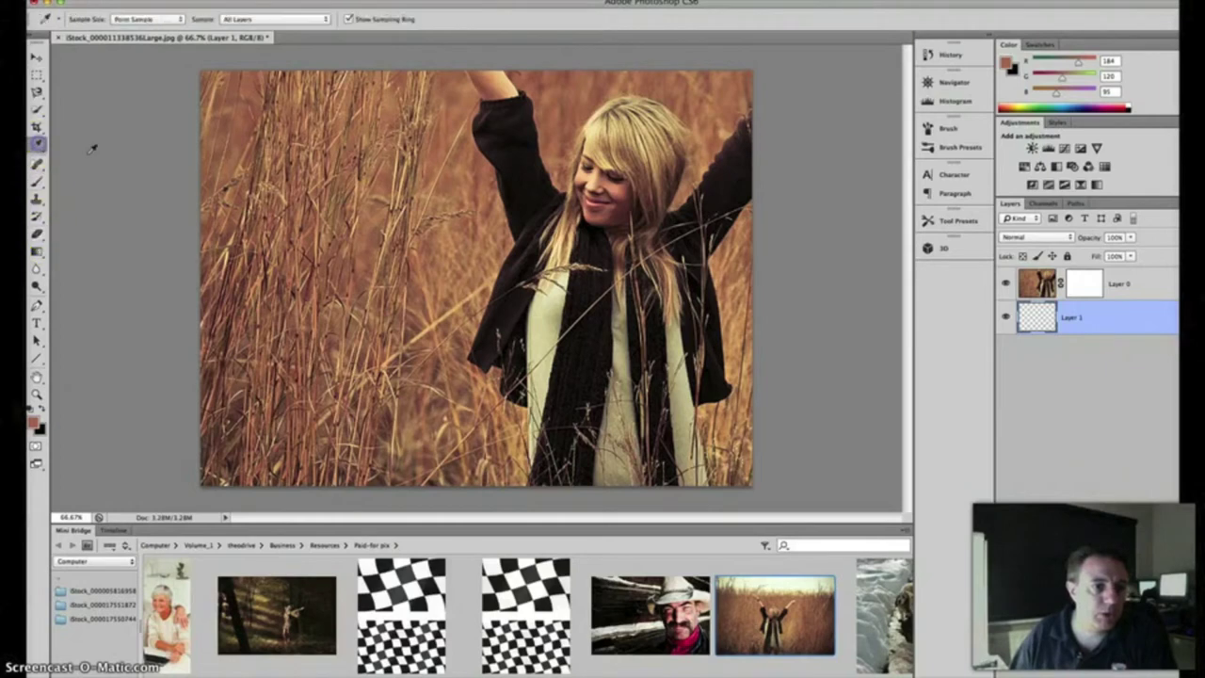
click(438, 161)
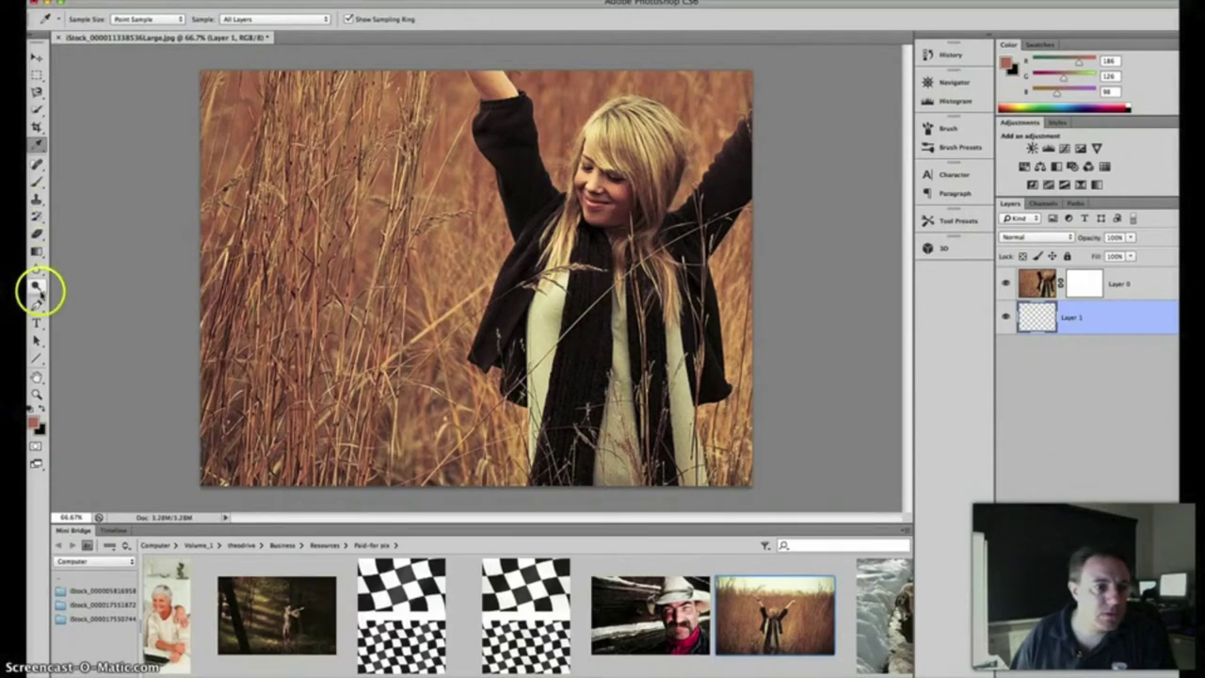
drag(40, 253, 85, 262)
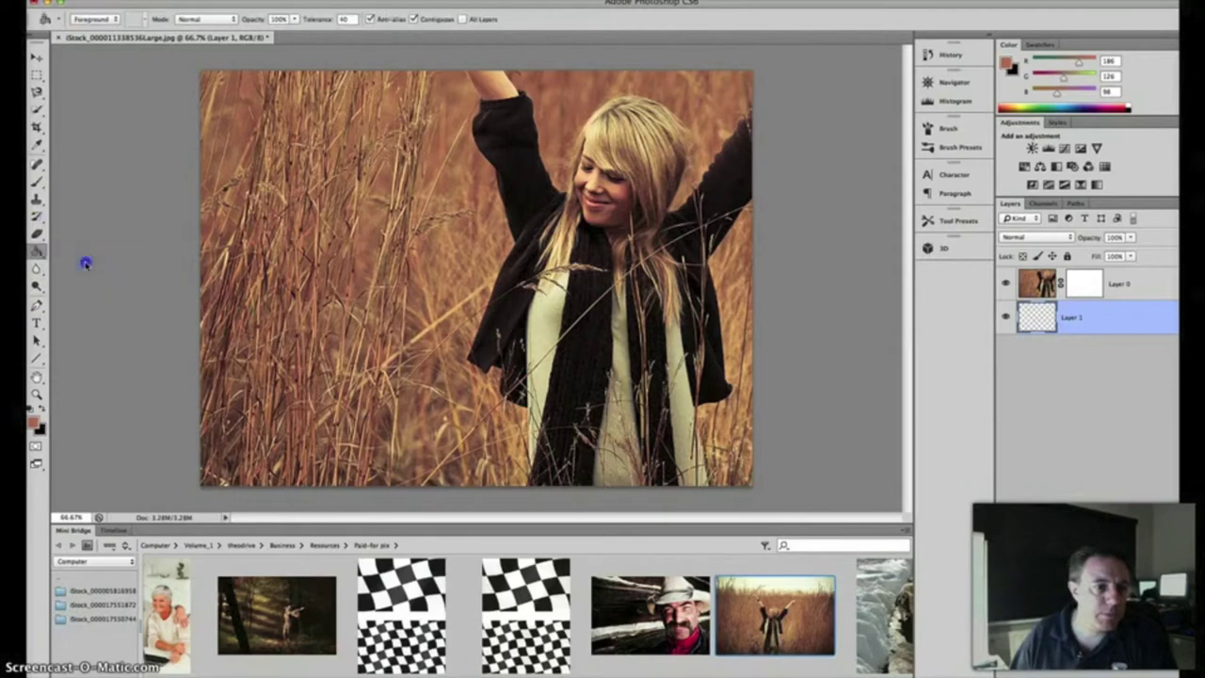
click(328, 273)
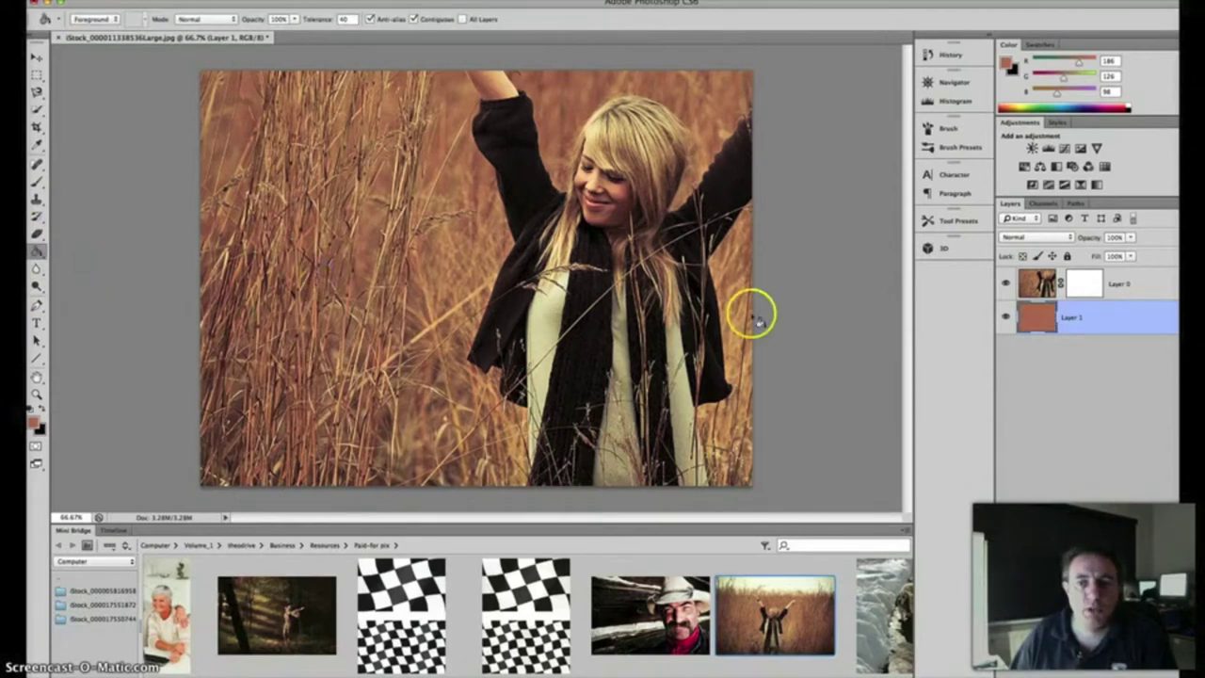
click(1006, 282)
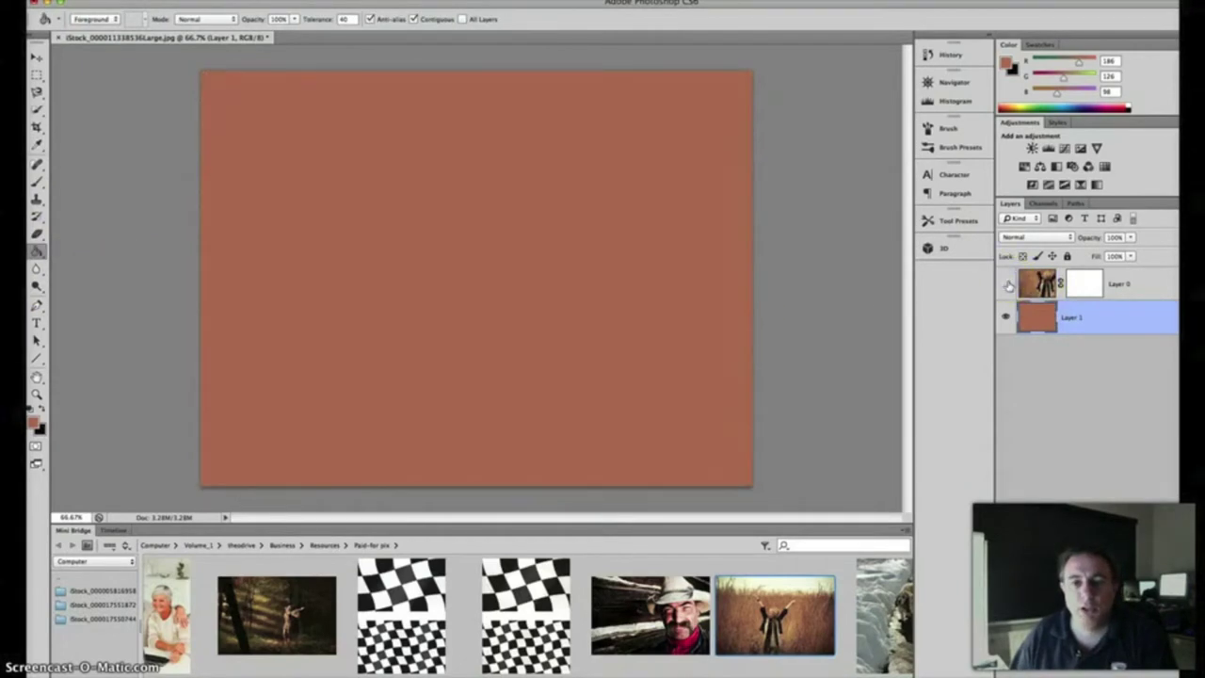
click(1006, 284)
click(1086, 284)
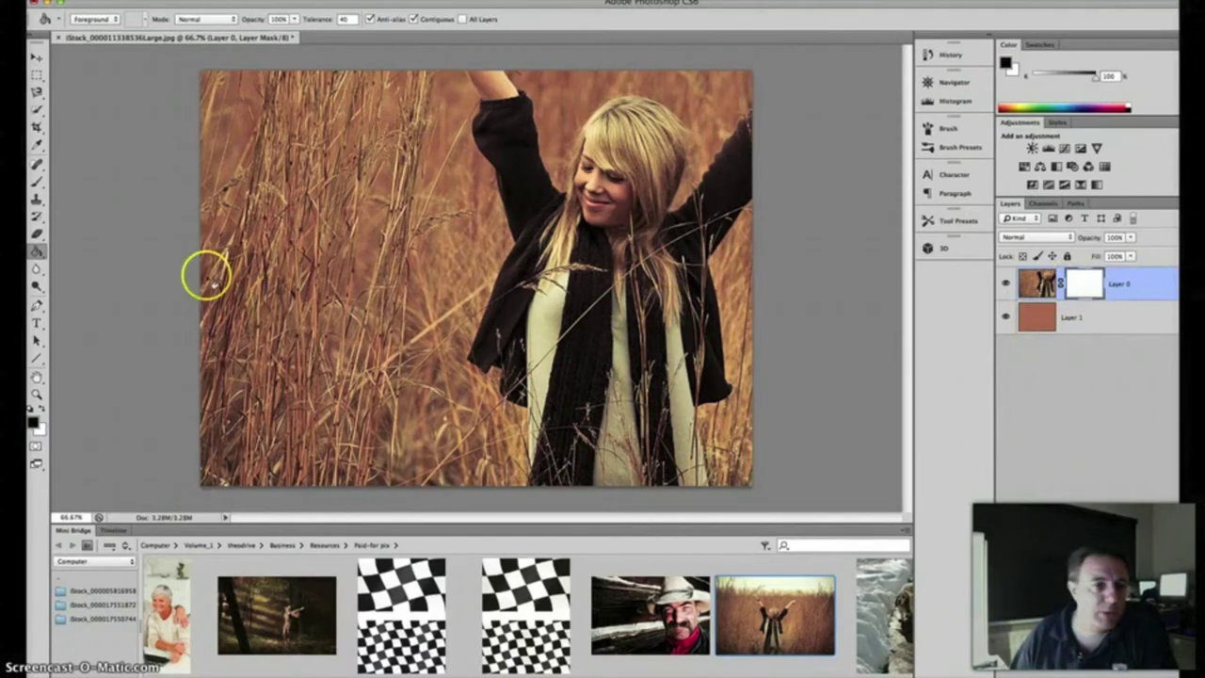
- Draw a gradient on Layer 0's mask fading the photo's left side into the brown layer
drag(38, 248, 76, 243)
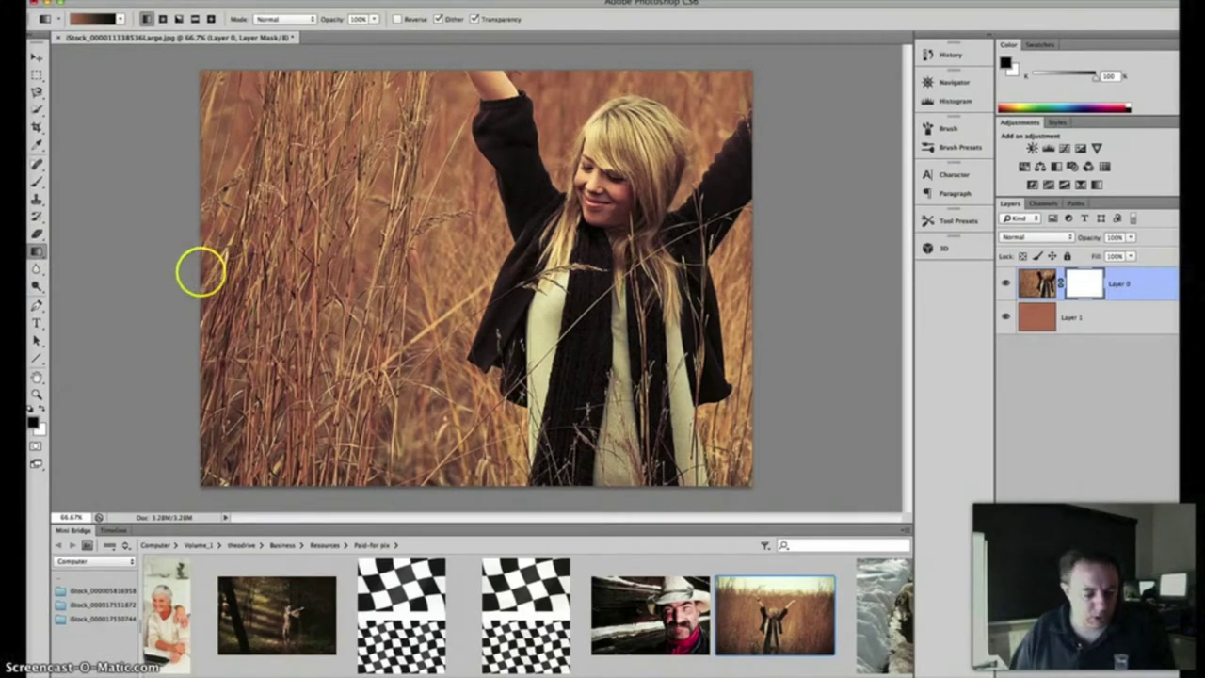
drag(216, 270, 217, 271)
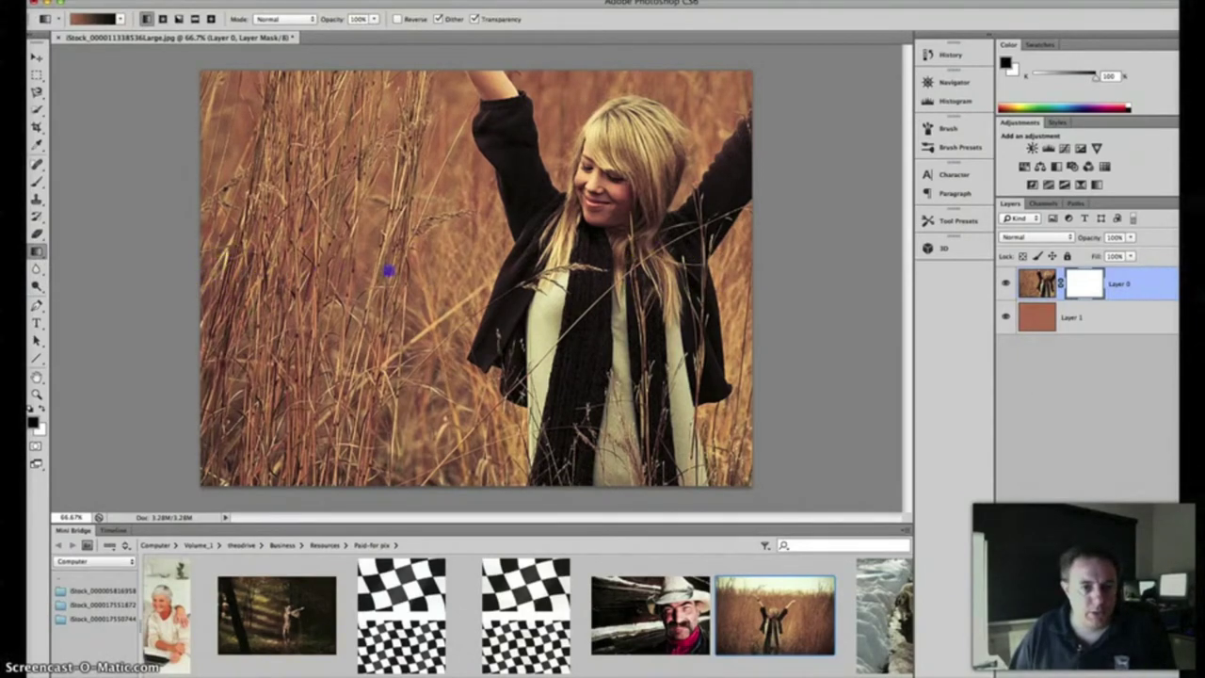
drag(504, 272, 504, 272)
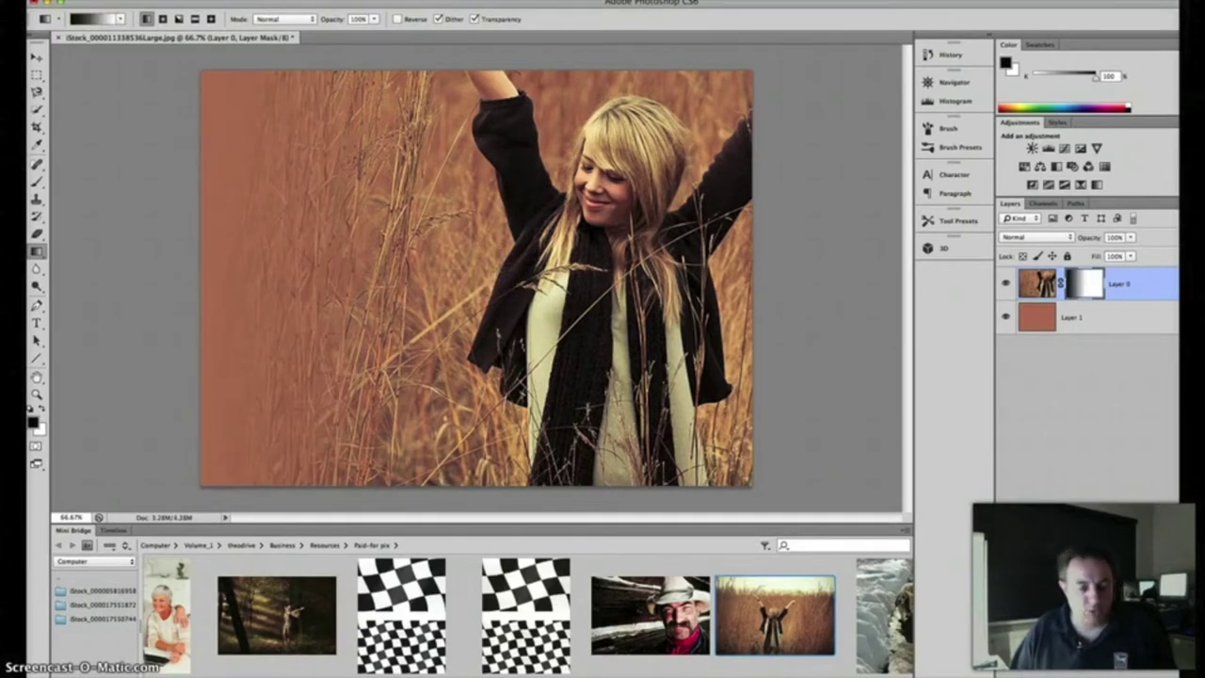
key(ctrl+z)
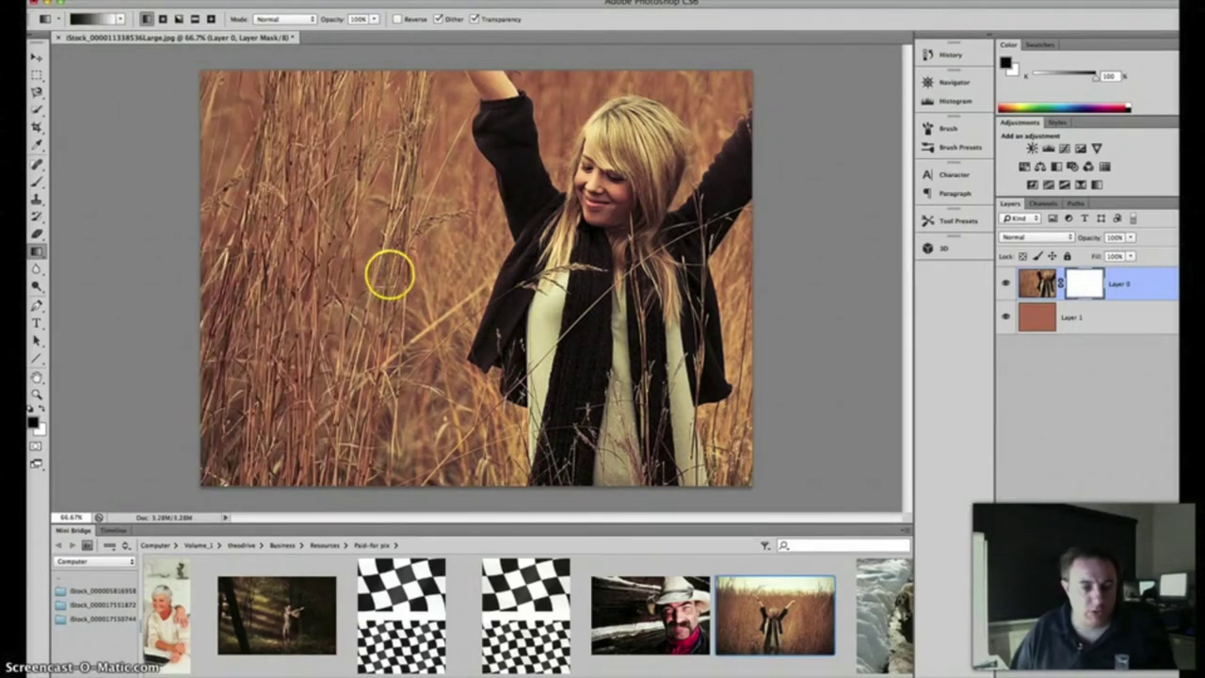
drag(580, 280, 625, 280)
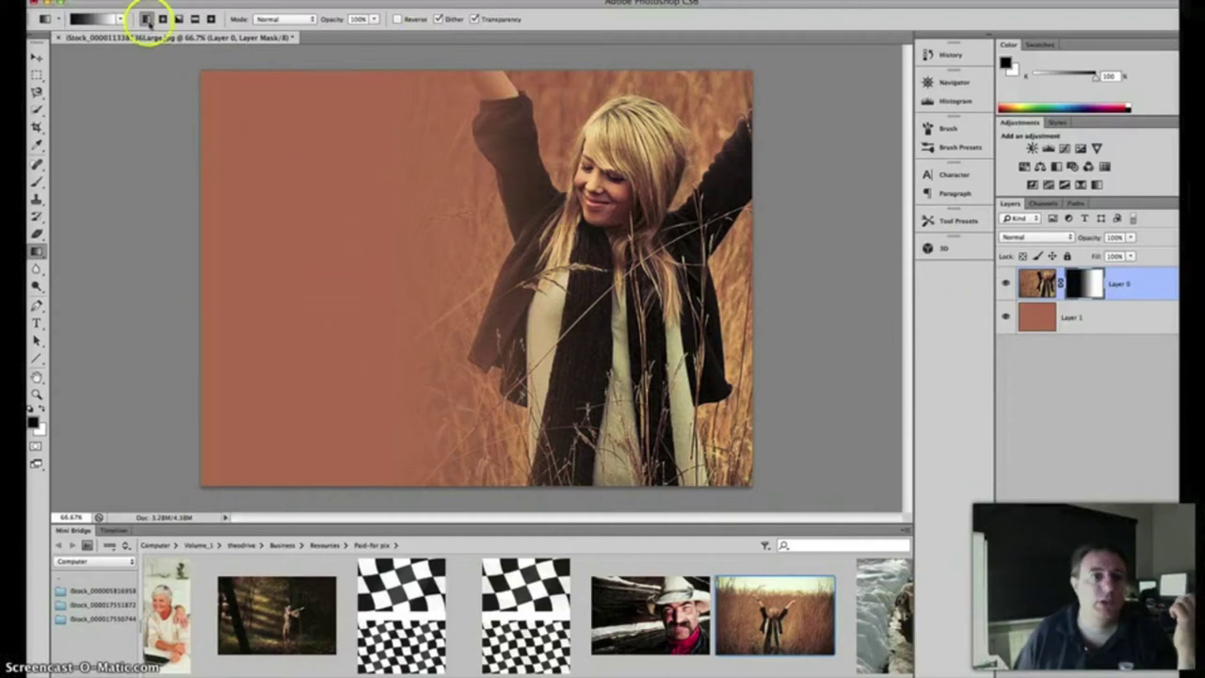
- Close the wheat-field document without saving and switch to the web browser
click(57, 38)
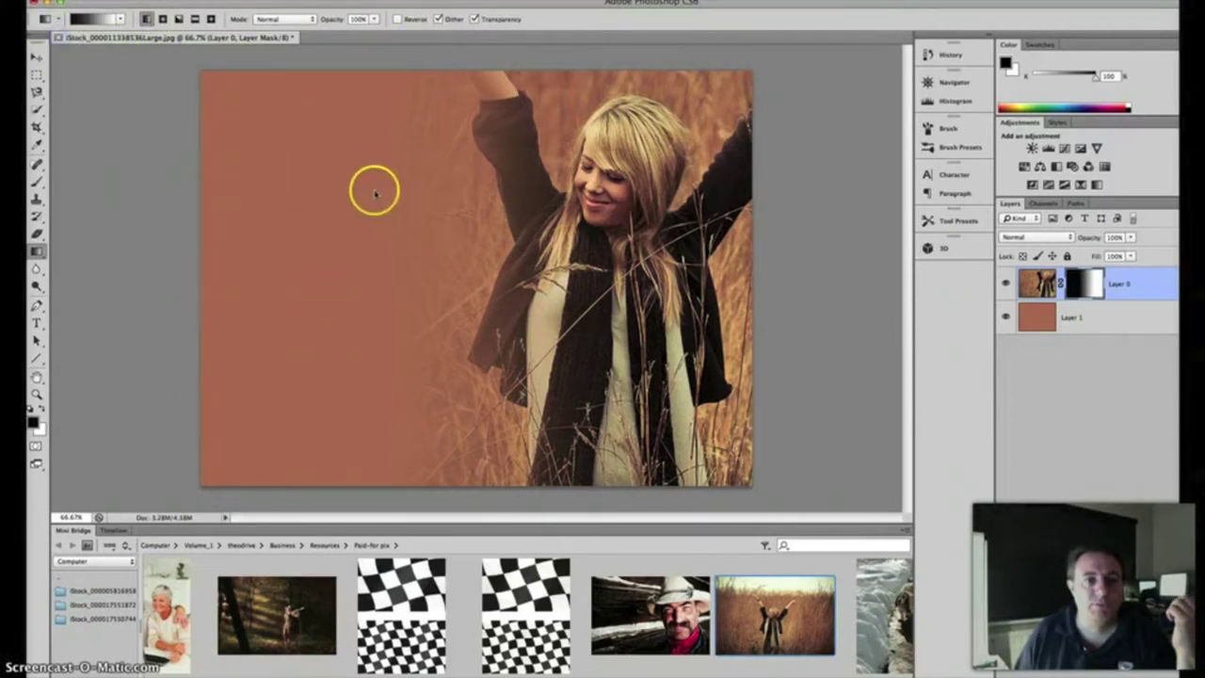
click(608, 232)
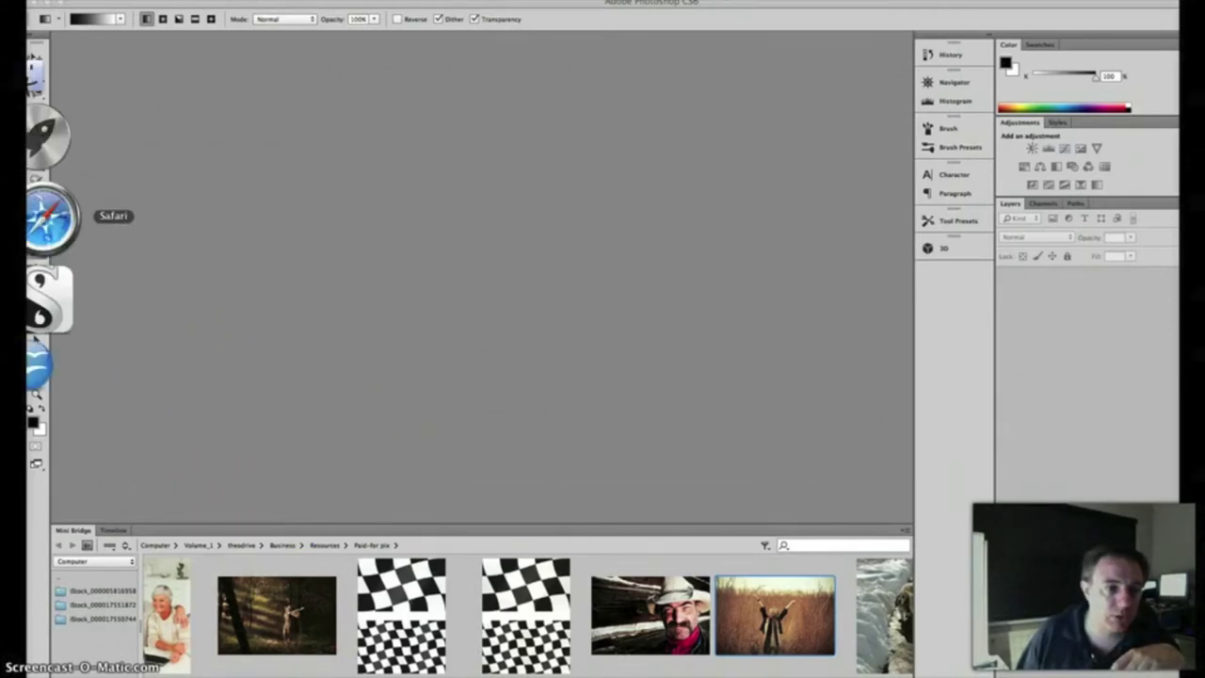
click(48, 216)
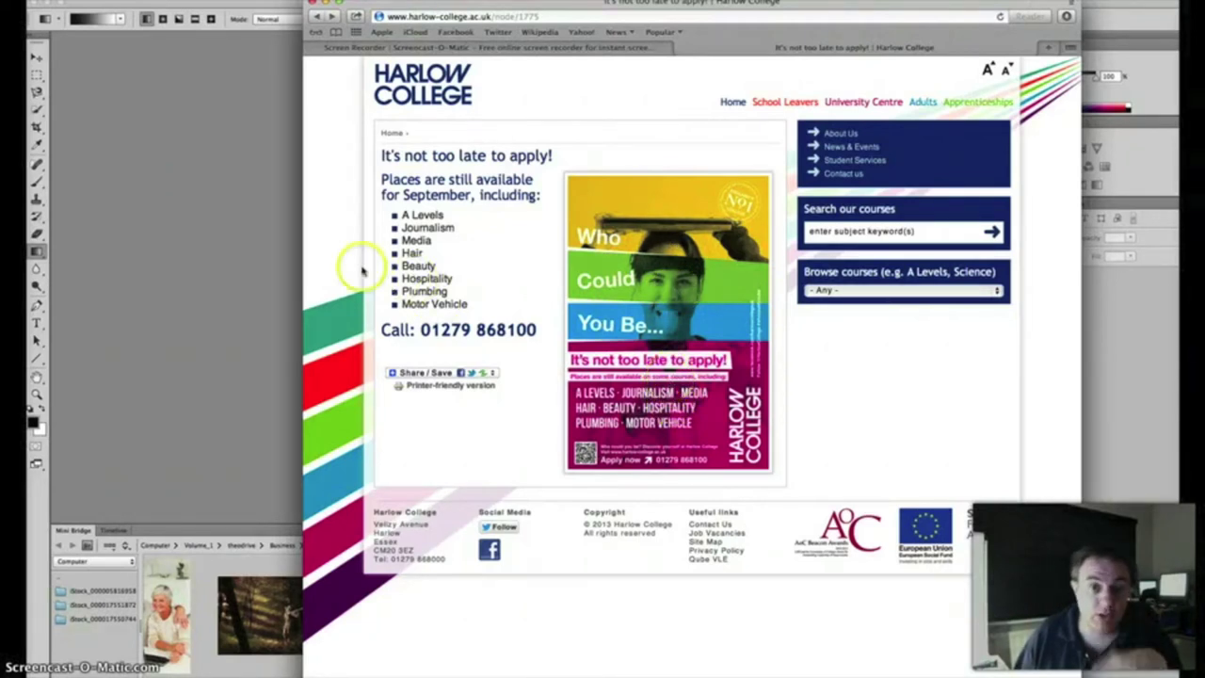
- Bring Photoshop back to the front and select the cowboy photo in the image browser
click(237, 277)
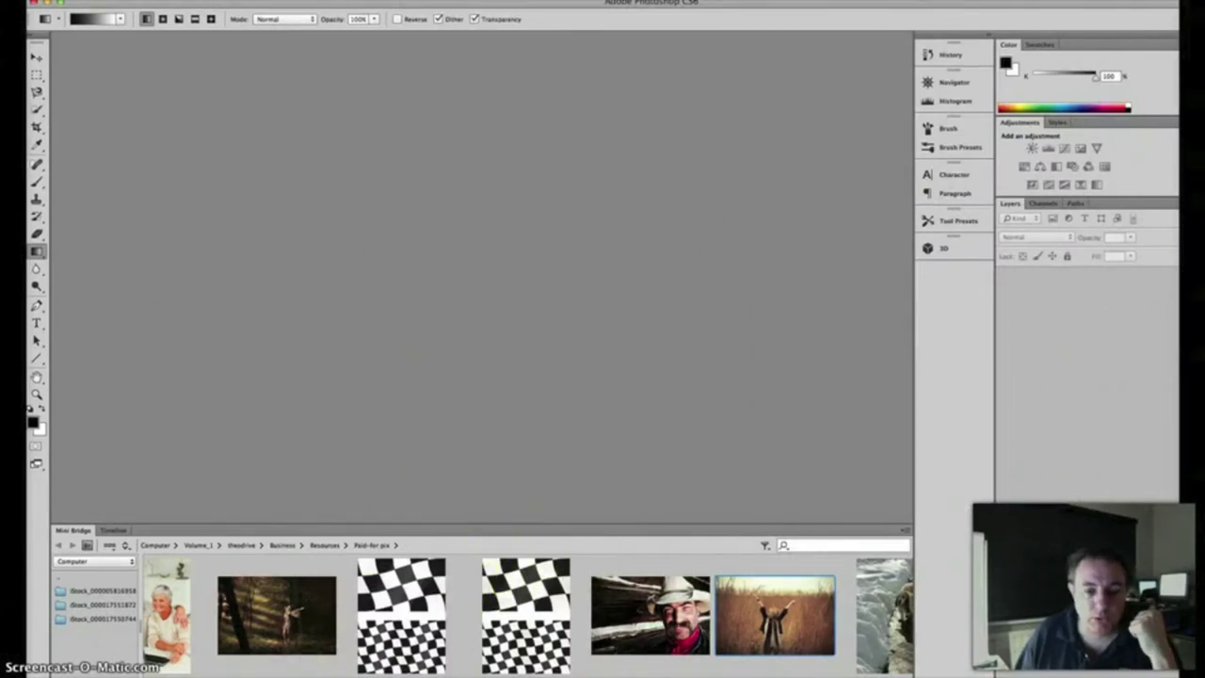
click(610, 648)
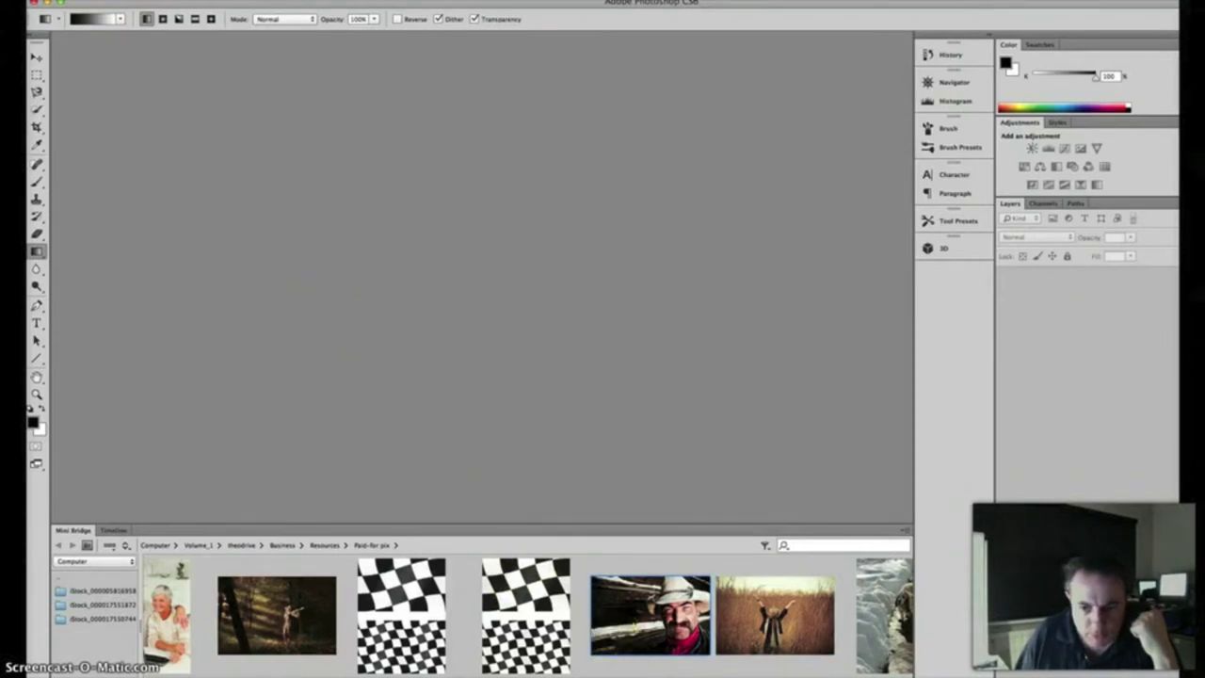
- Browse the Mini Bridge thumbnails and open the man-with-hammer photo
scroll(635, 624, left, 10)
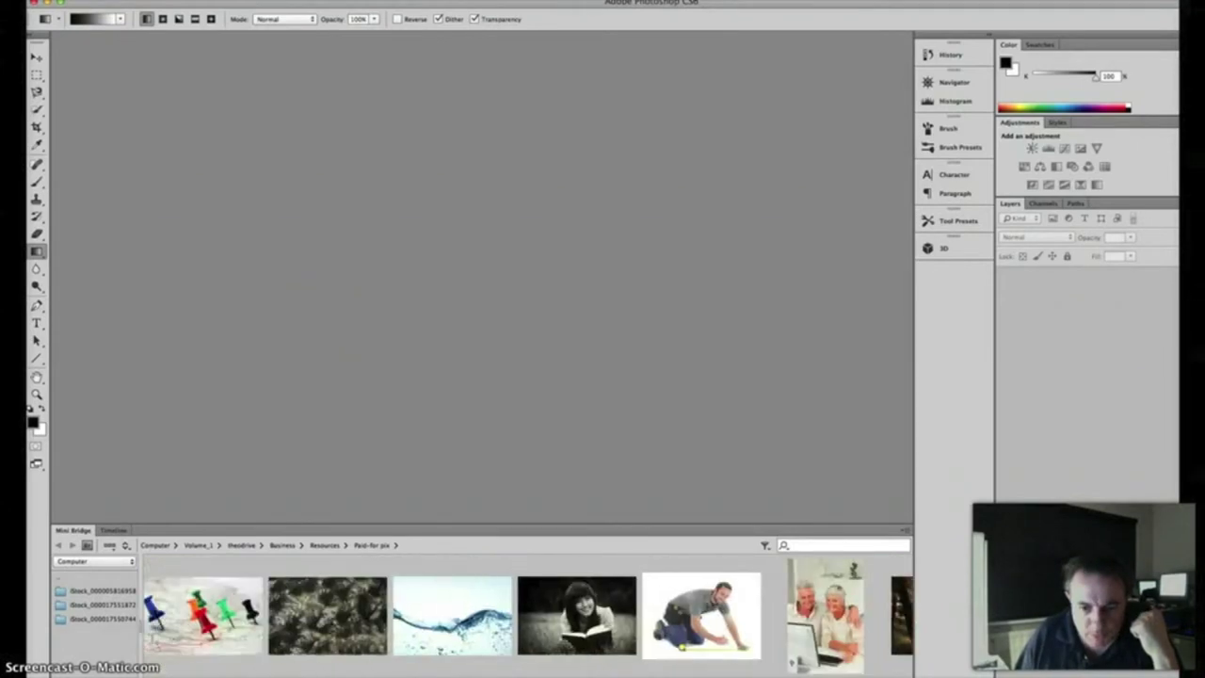
scroll(527, 617, right, 15)
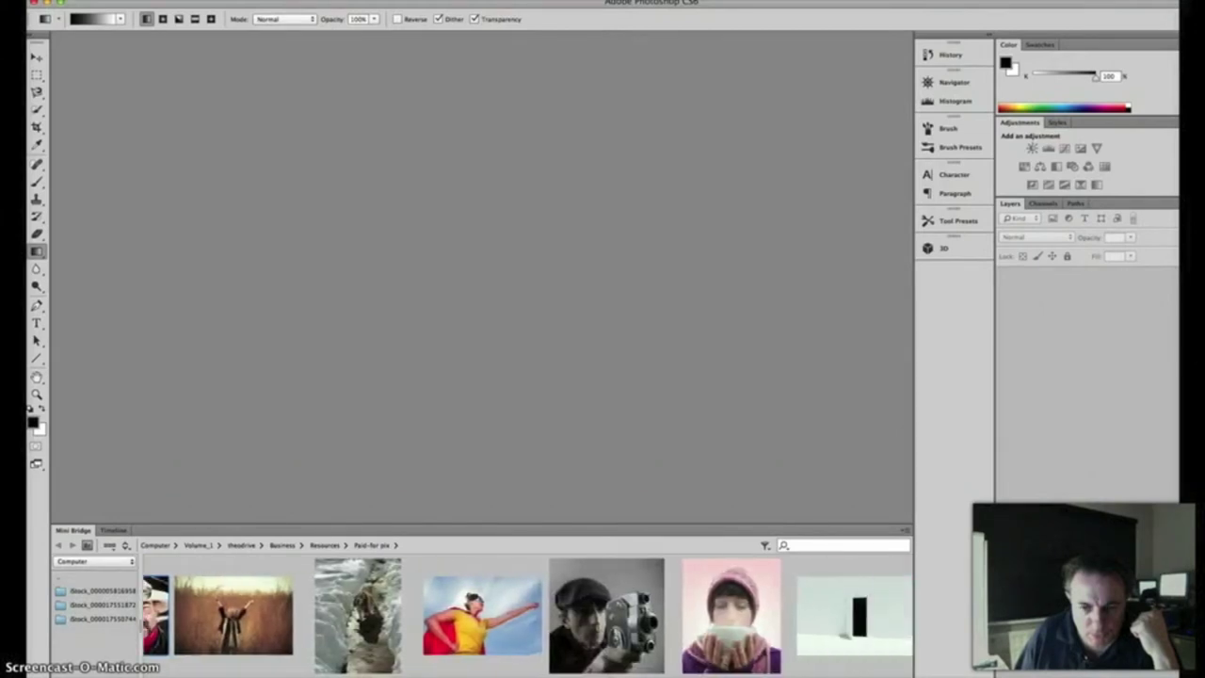
scroll(527, 617, right, 15)
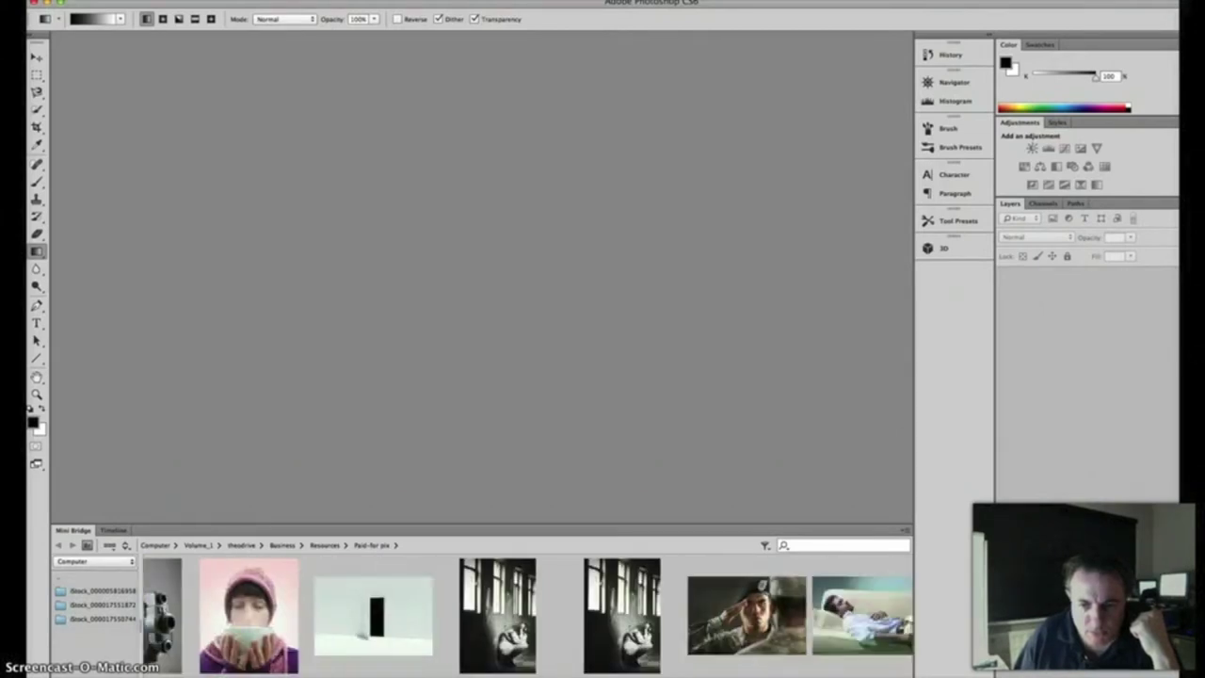
scroll(527, 617, right, 15)
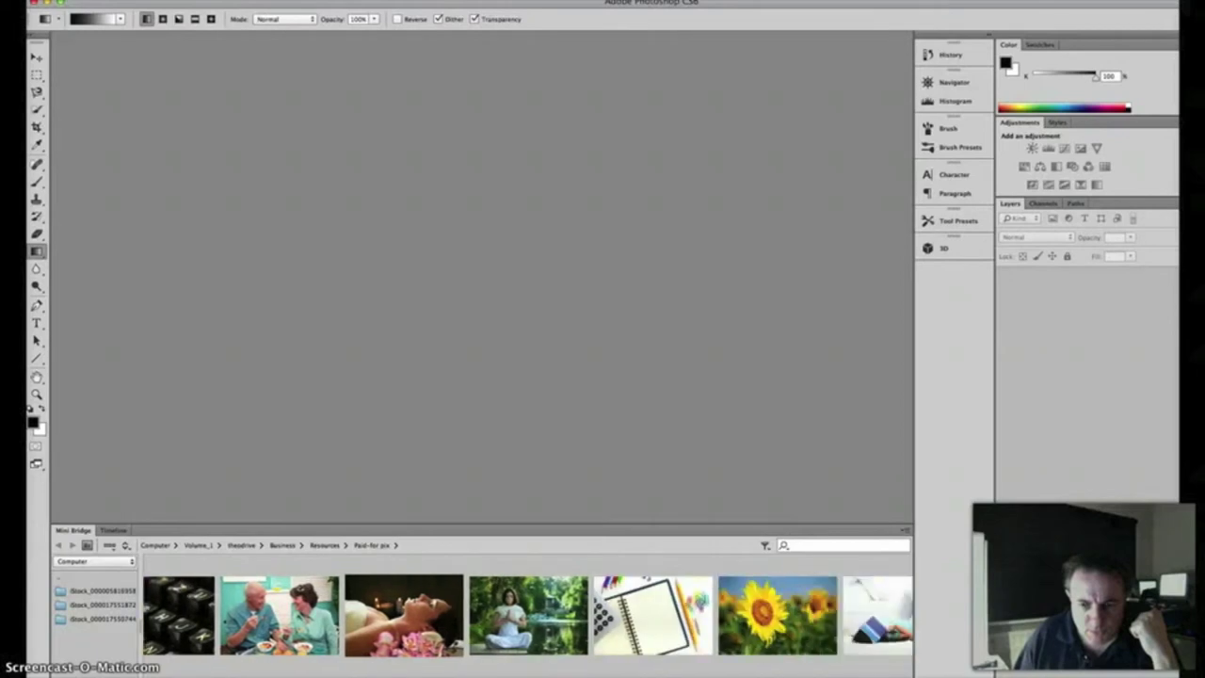
scroll(527, 616, right, 15)
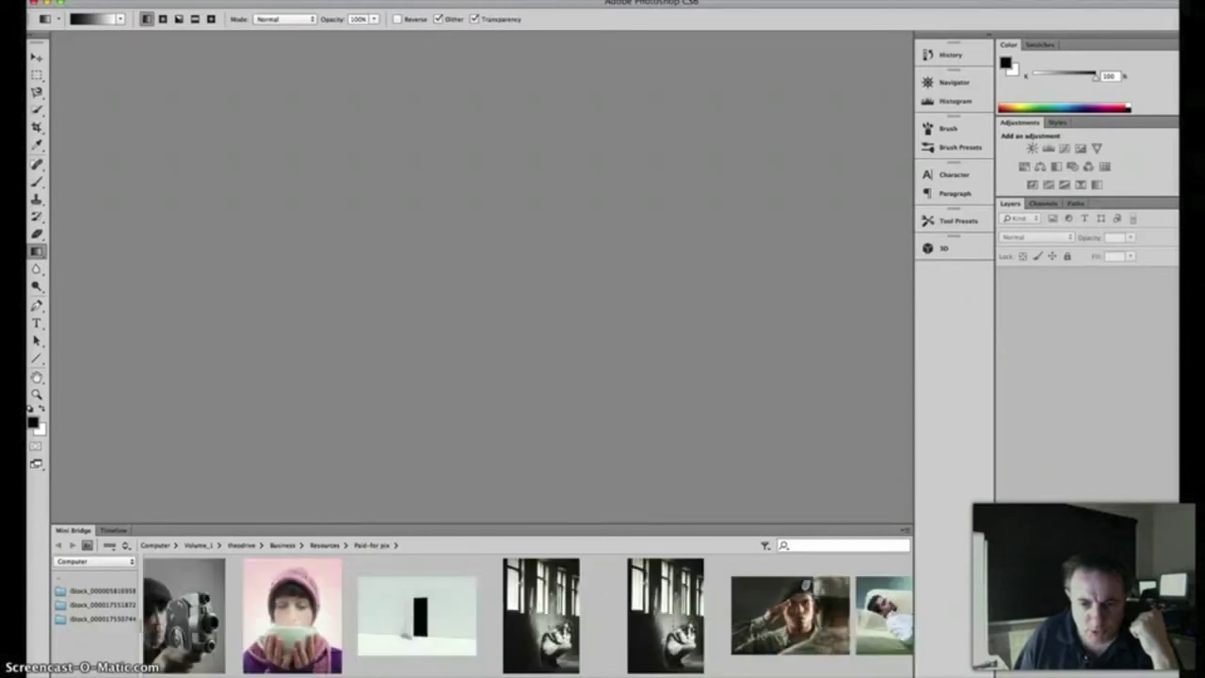
scroll(527, 617, right, 15)
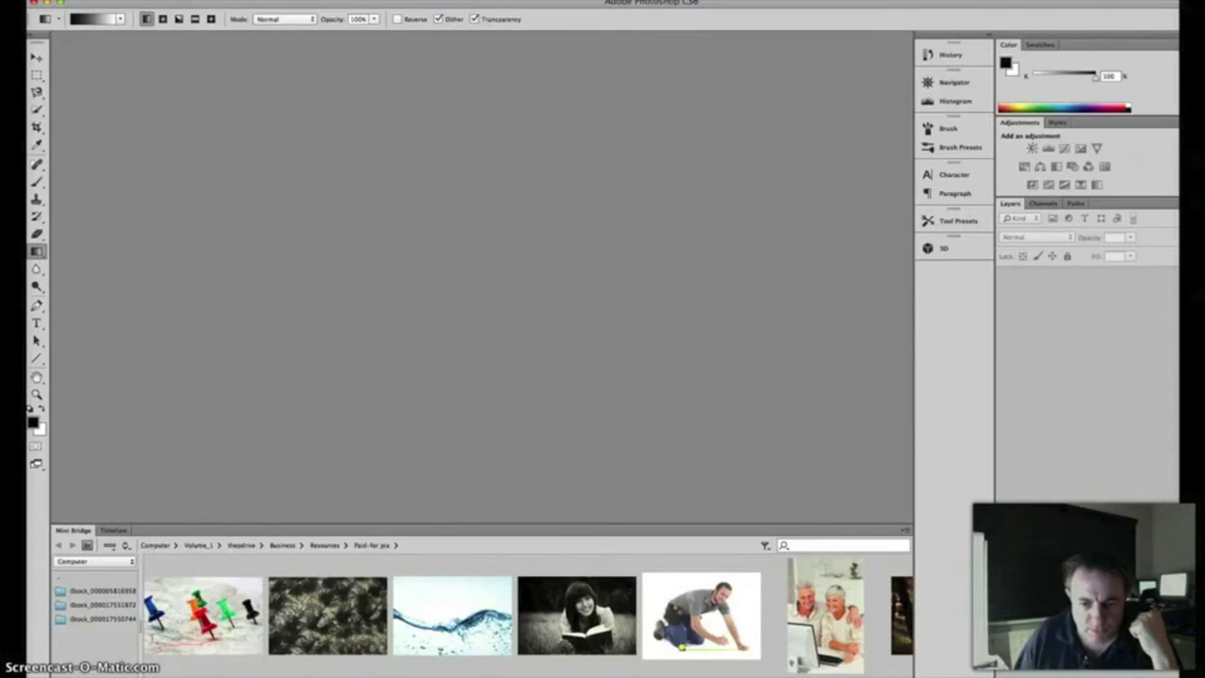
scroll(527, 617, left, 15)
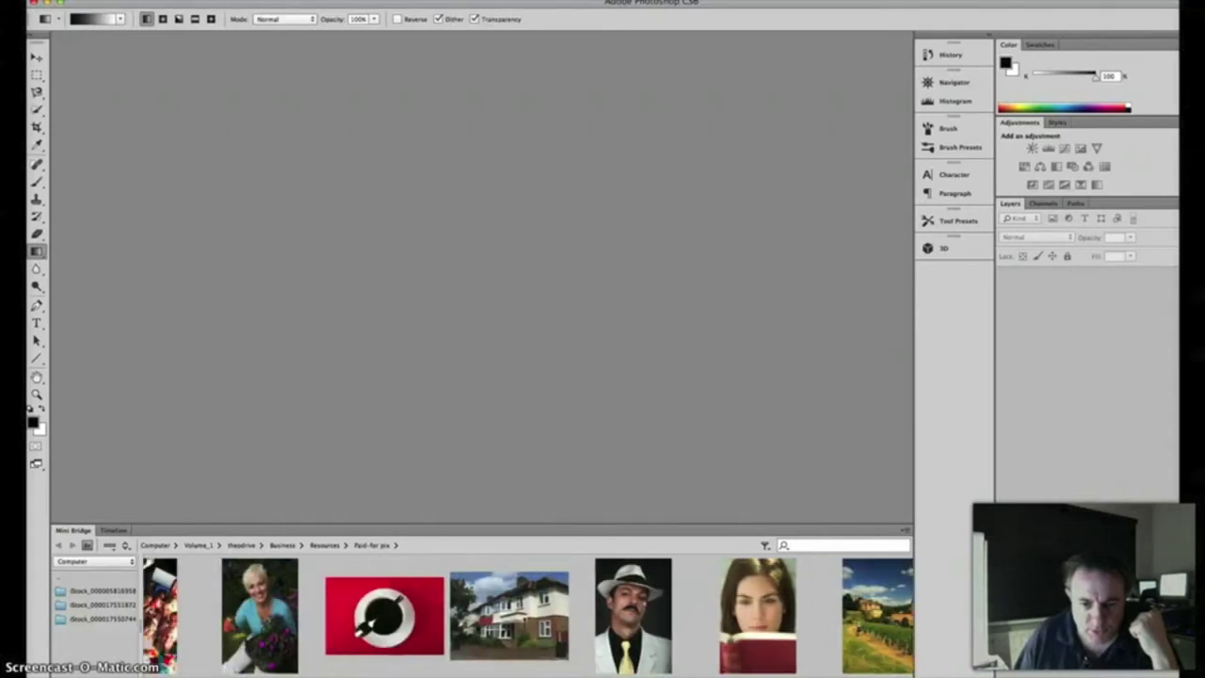
scroll(527, 616, left, 15)
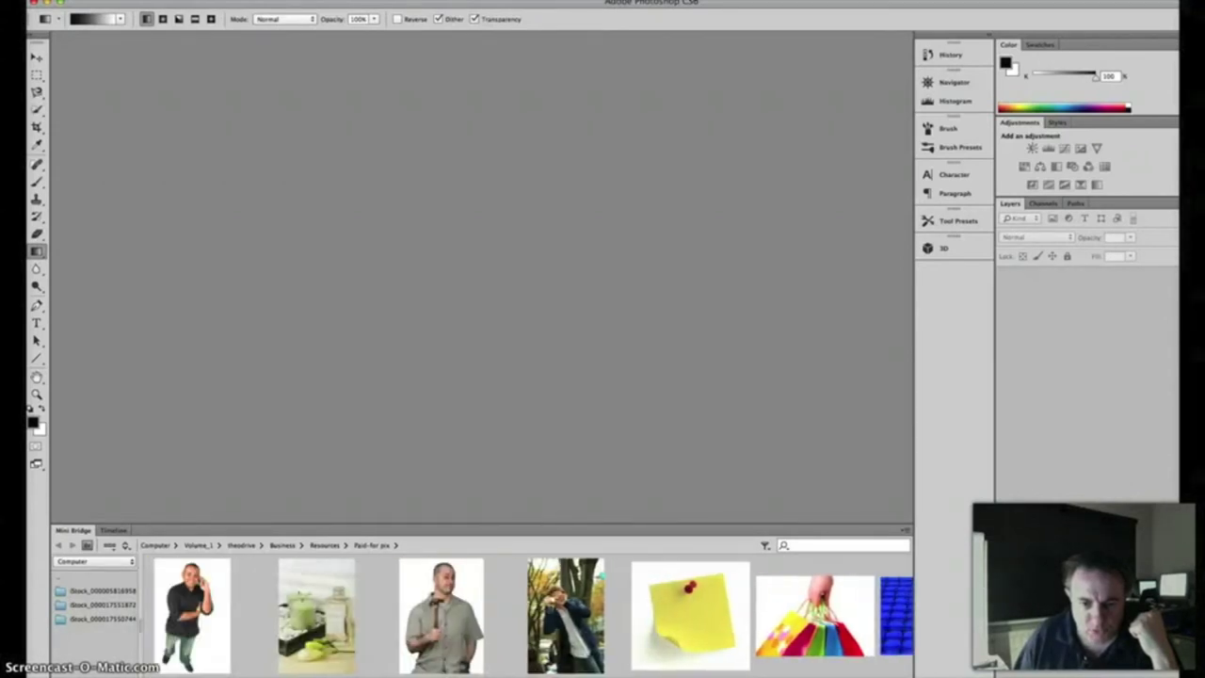
scroll(527, 617, left, 2)
double_click(552, 637)
drag(557, 621, 575, 532)
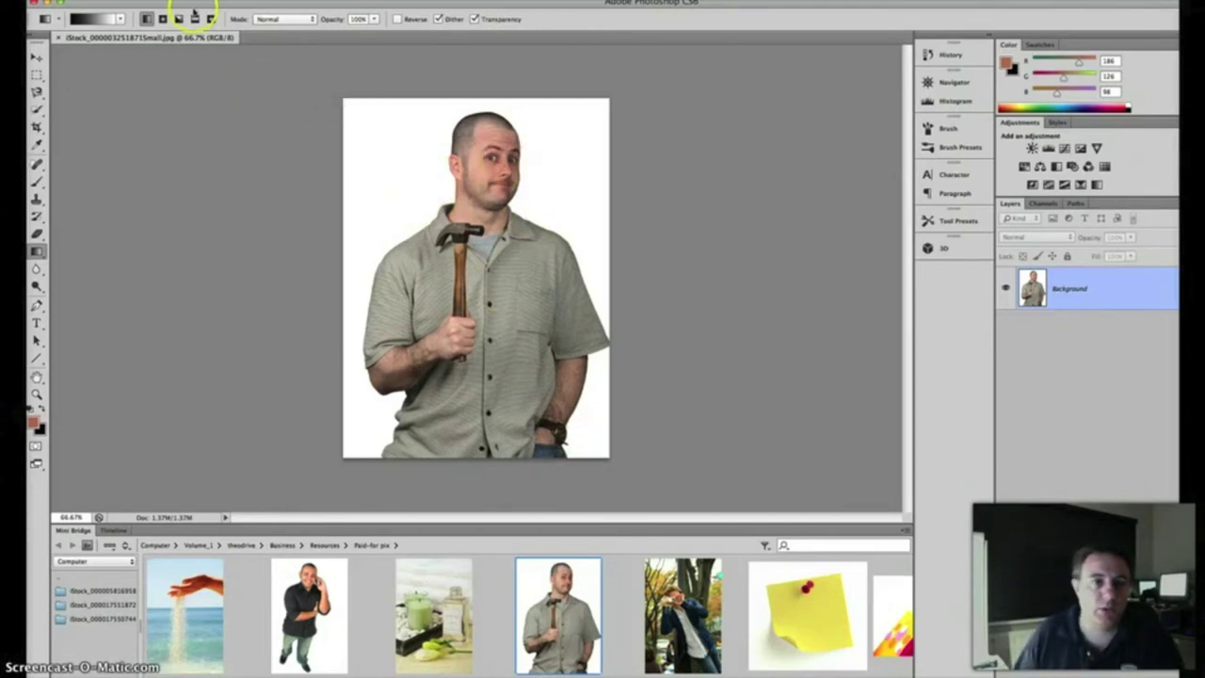
- Confirm the photo is in RGB Color mode, then desaturate it to black and white
click(164, 1)
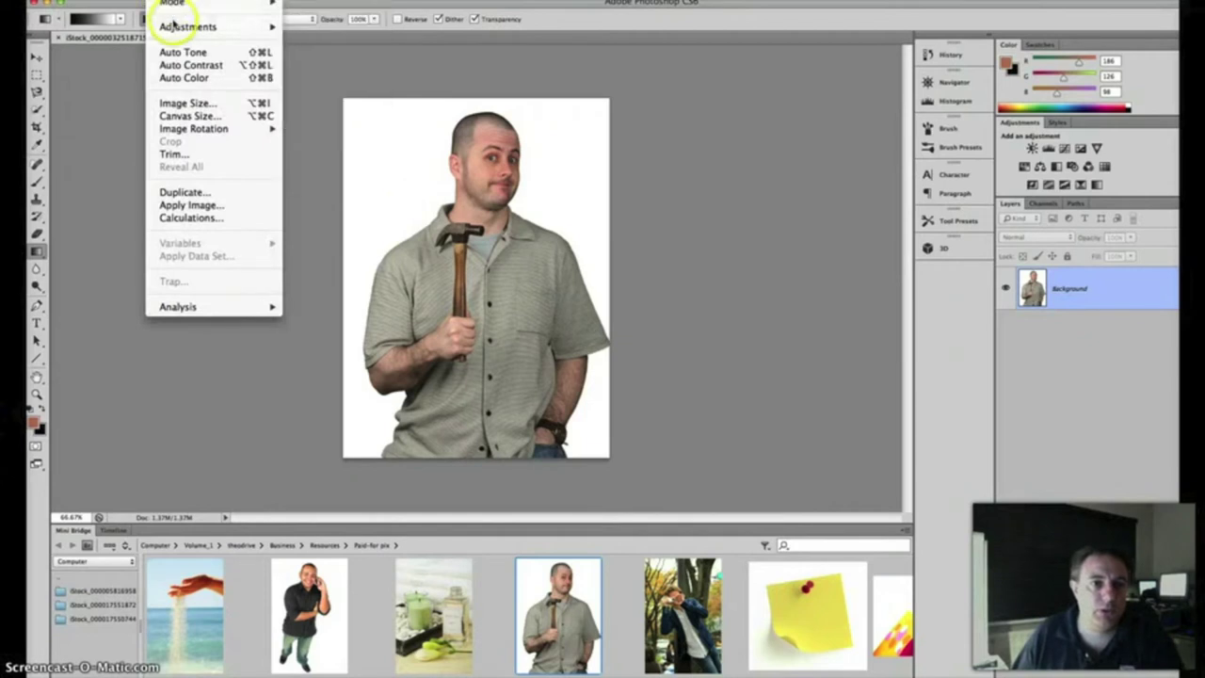
mouse_move(186, 7)
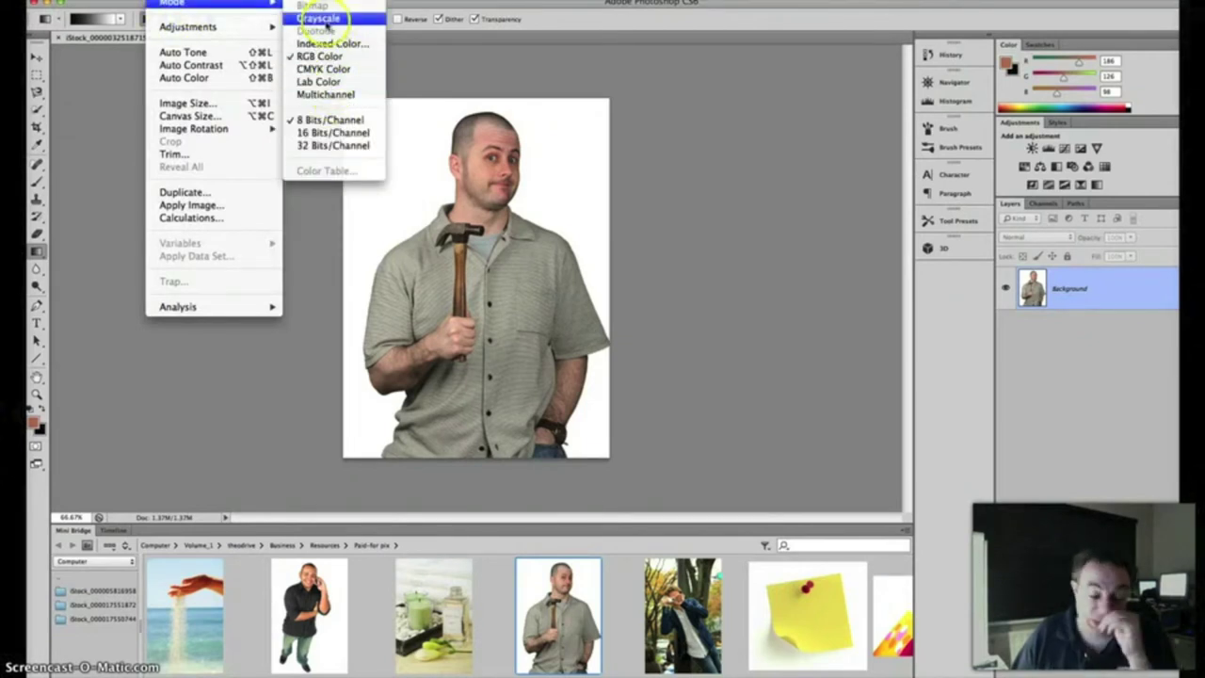
click(111, 149)
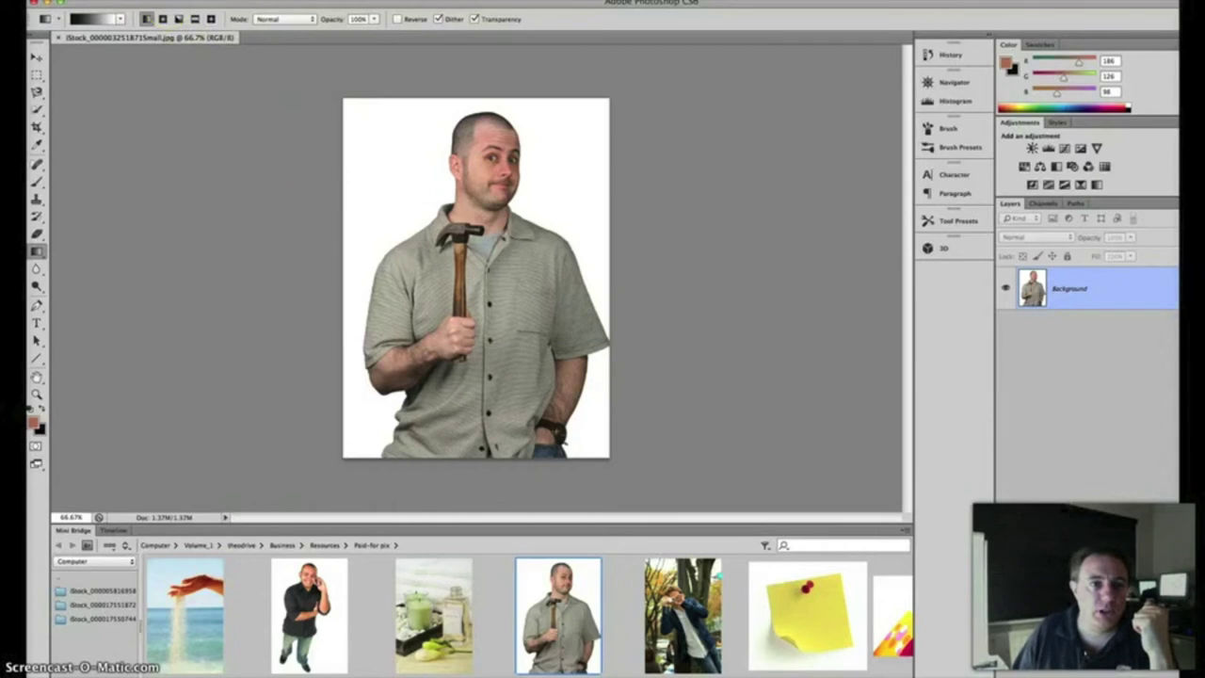
click(167, 2)
mouse_move(188, 27)
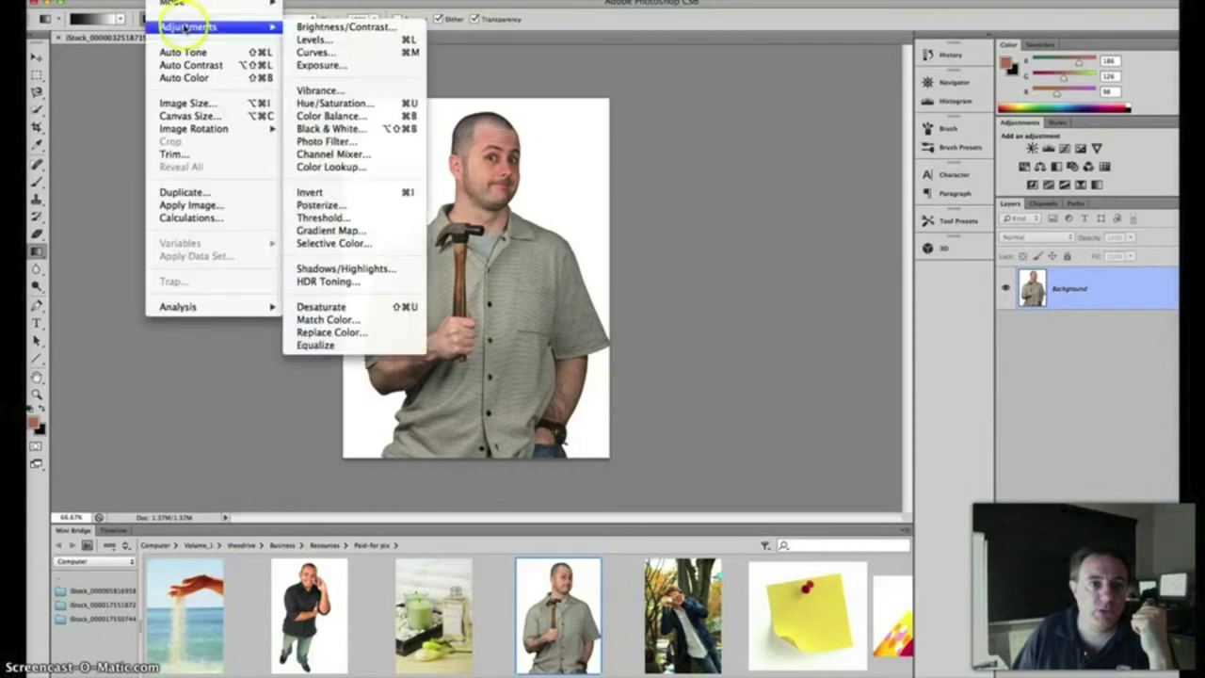
click(341, 308)
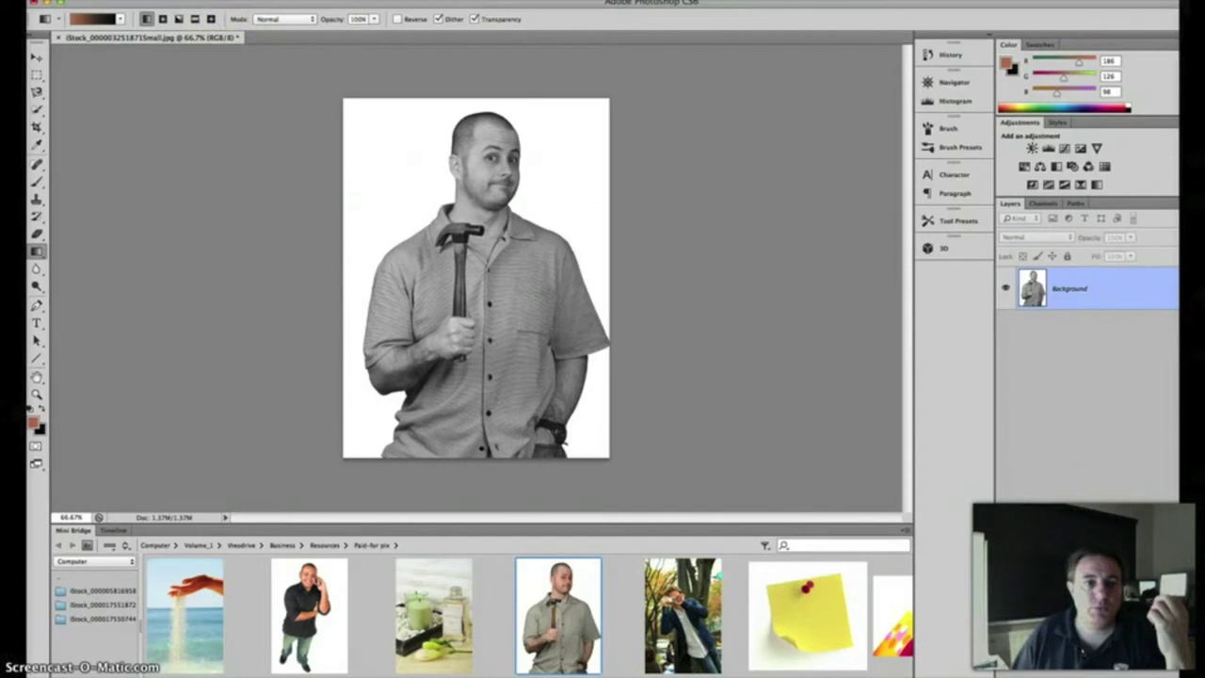
click(174, 1)
- Apply Levels with input values 60, 1.00 and 195 to boost the photo's contrast
mouse_move(191, 26)
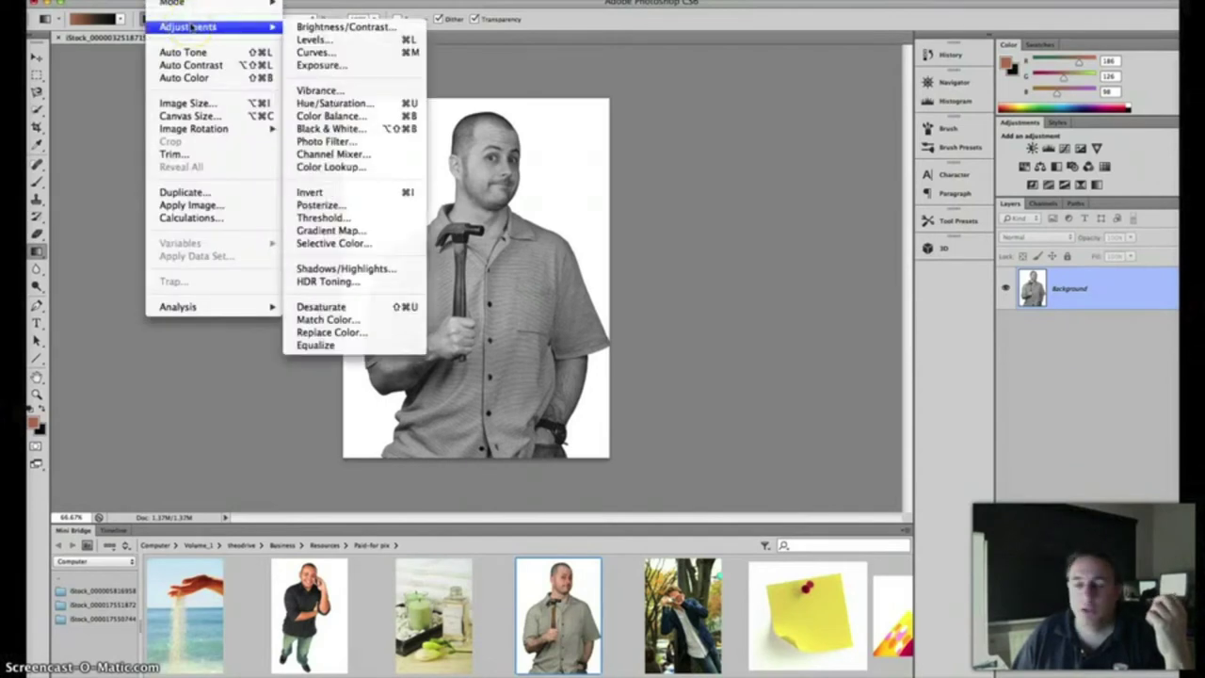
click(329, 40)
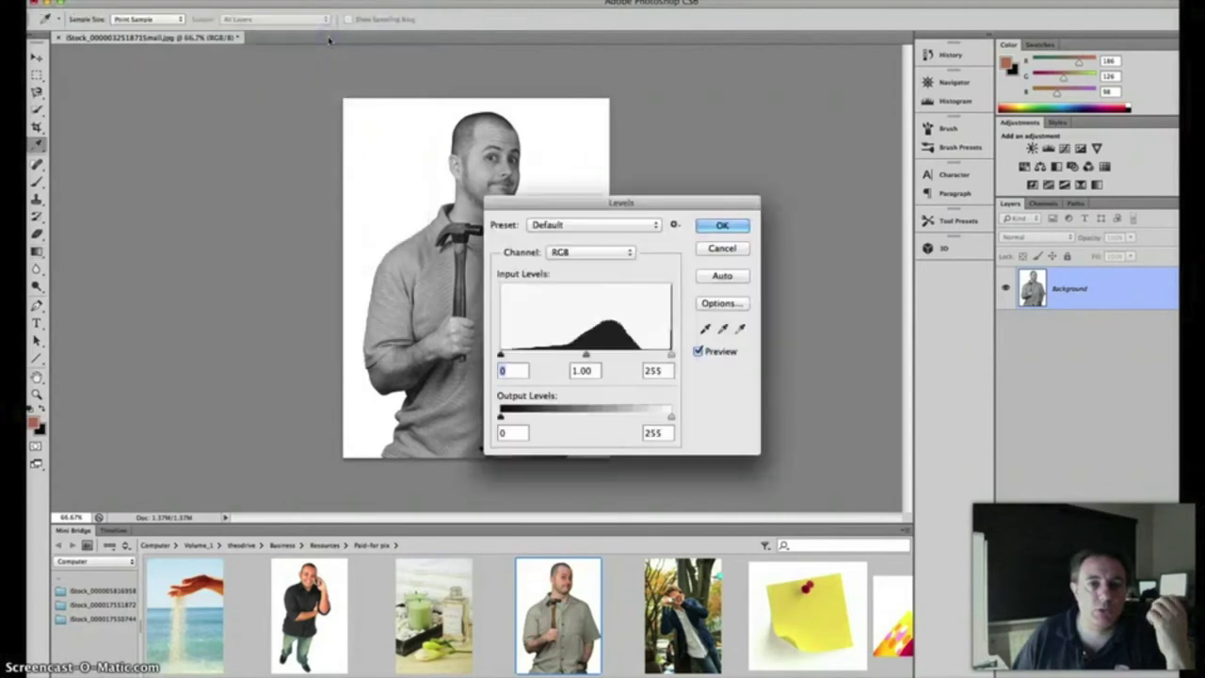
drag(555, 209, 633, 184)
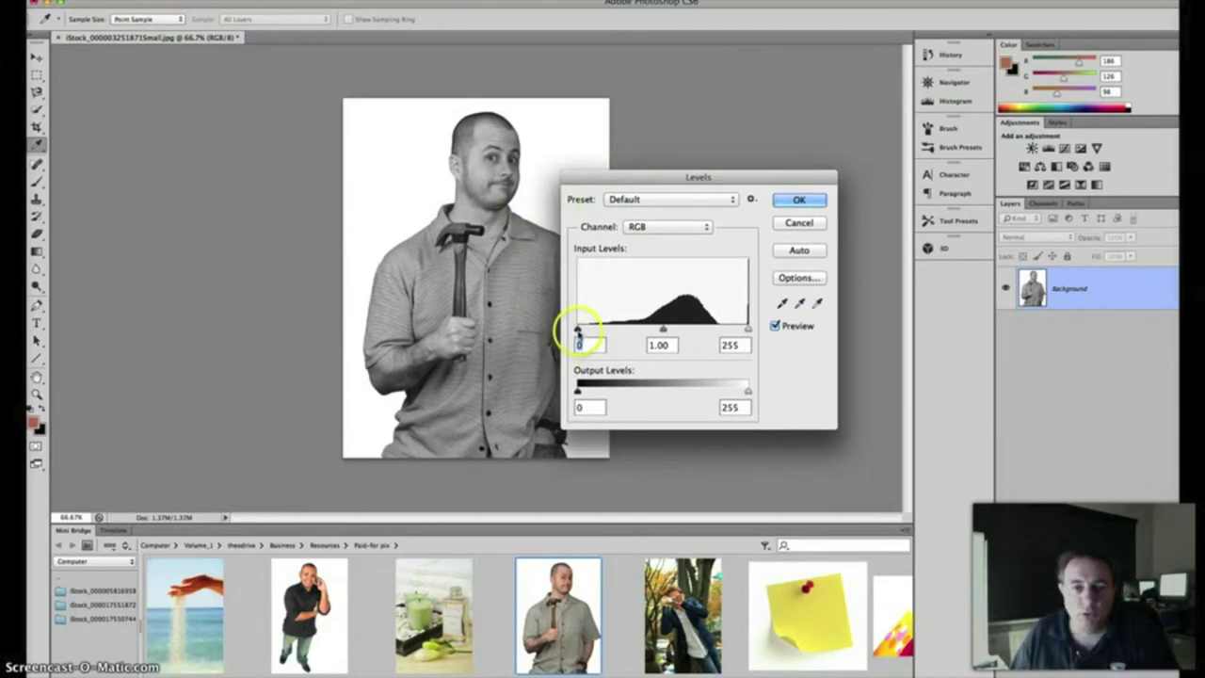
drag(578, 330, 620, 331)
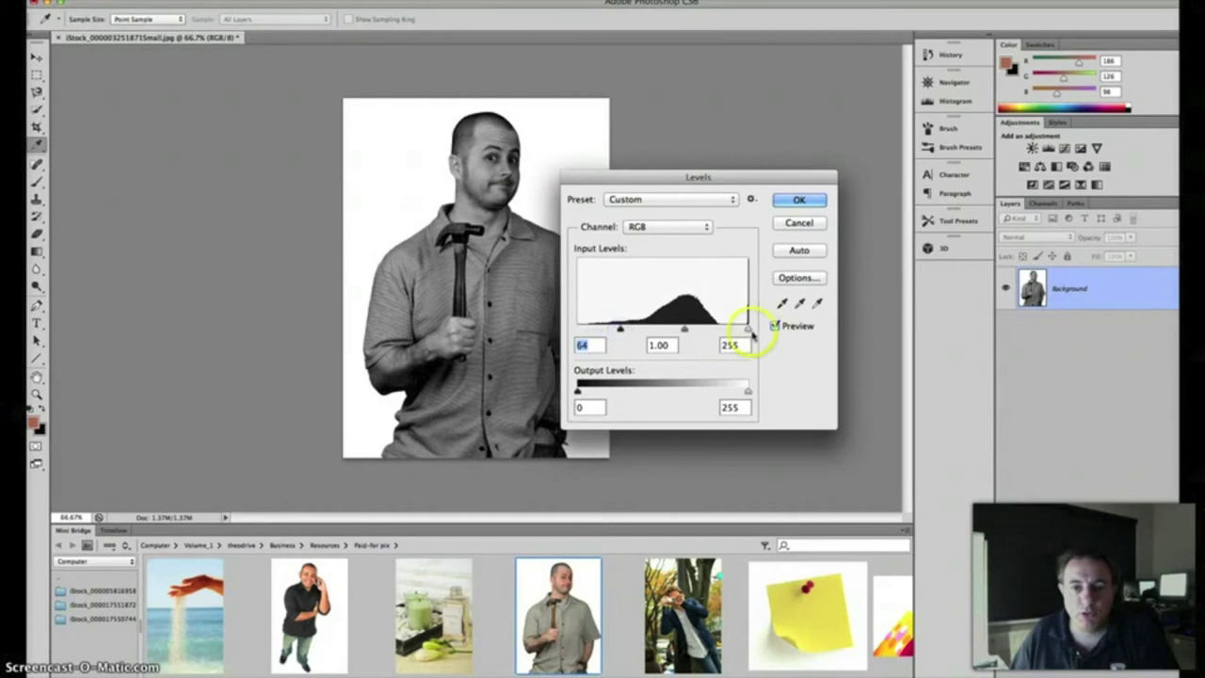
drag(748, 330, 669, 332)
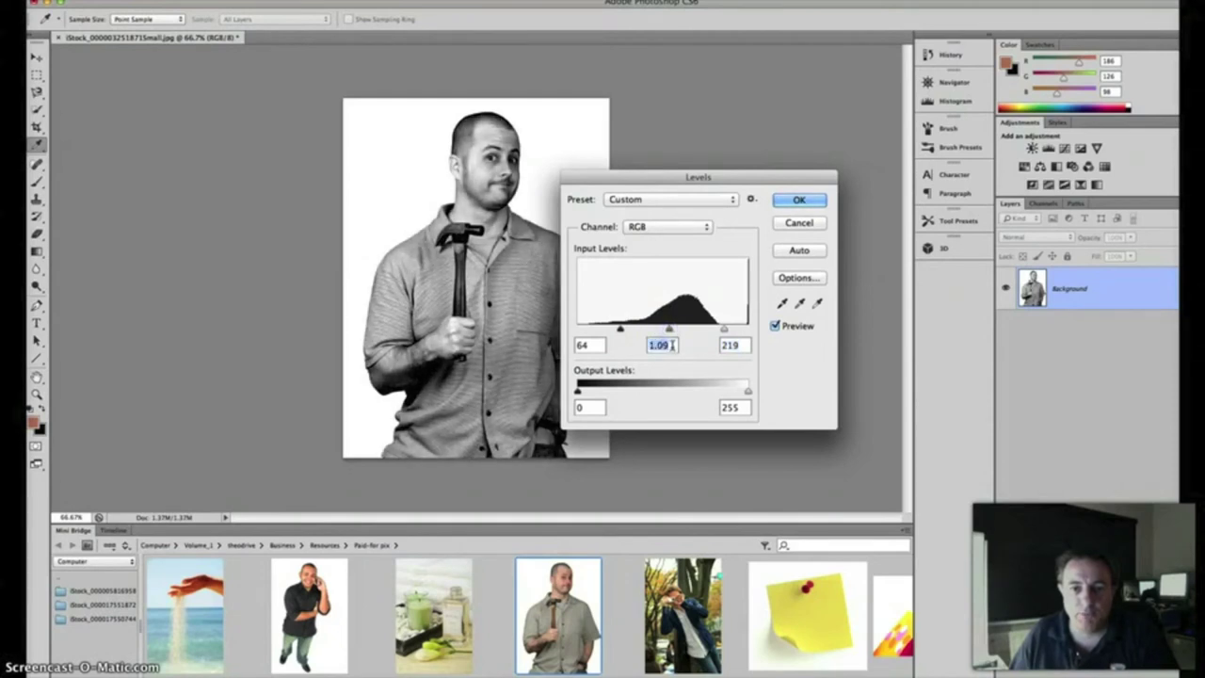
text(1)
click(638, 349)
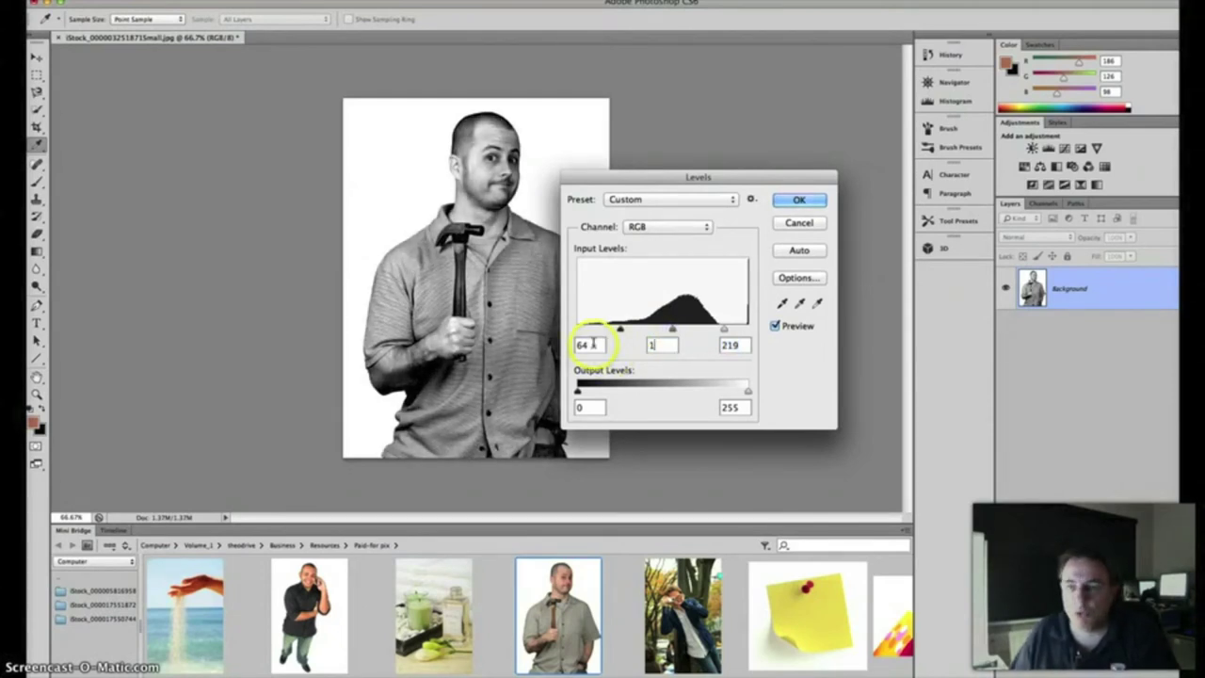
double_click(591, 345)
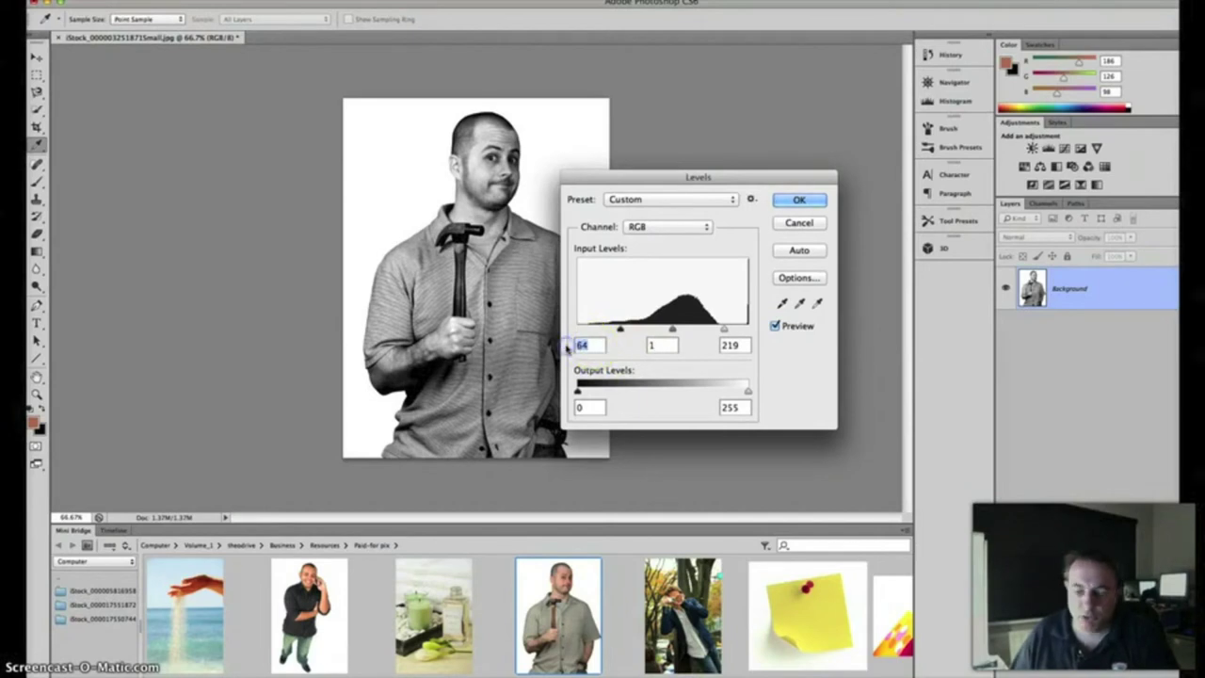
text(60)
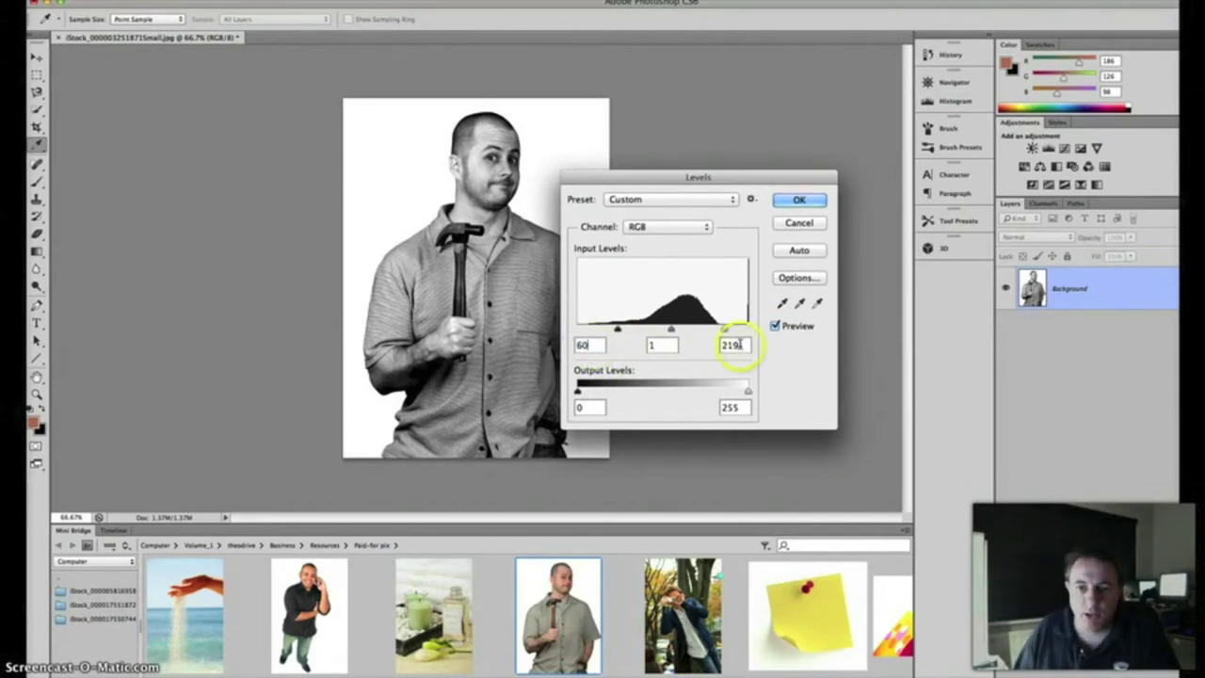
double_click(729, 346)
text(1)
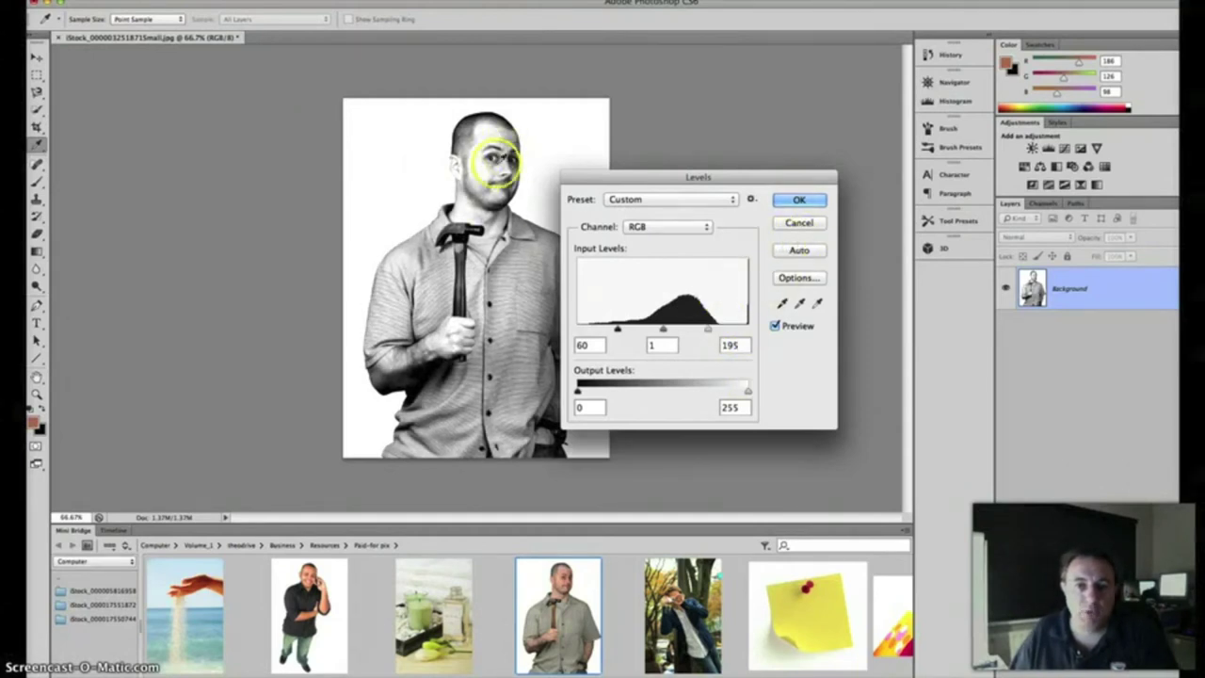
click(797, 200)
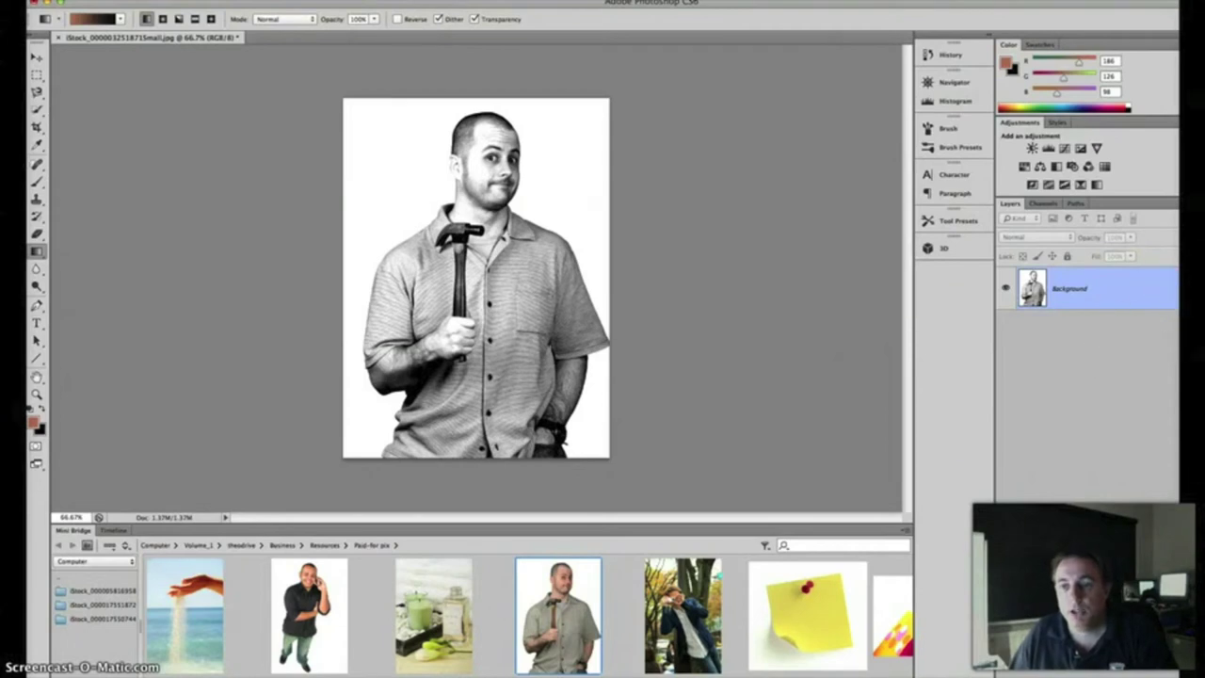
- Create a new Layer 1 and set the foreground colour to bright magenta
click(1172, 203)
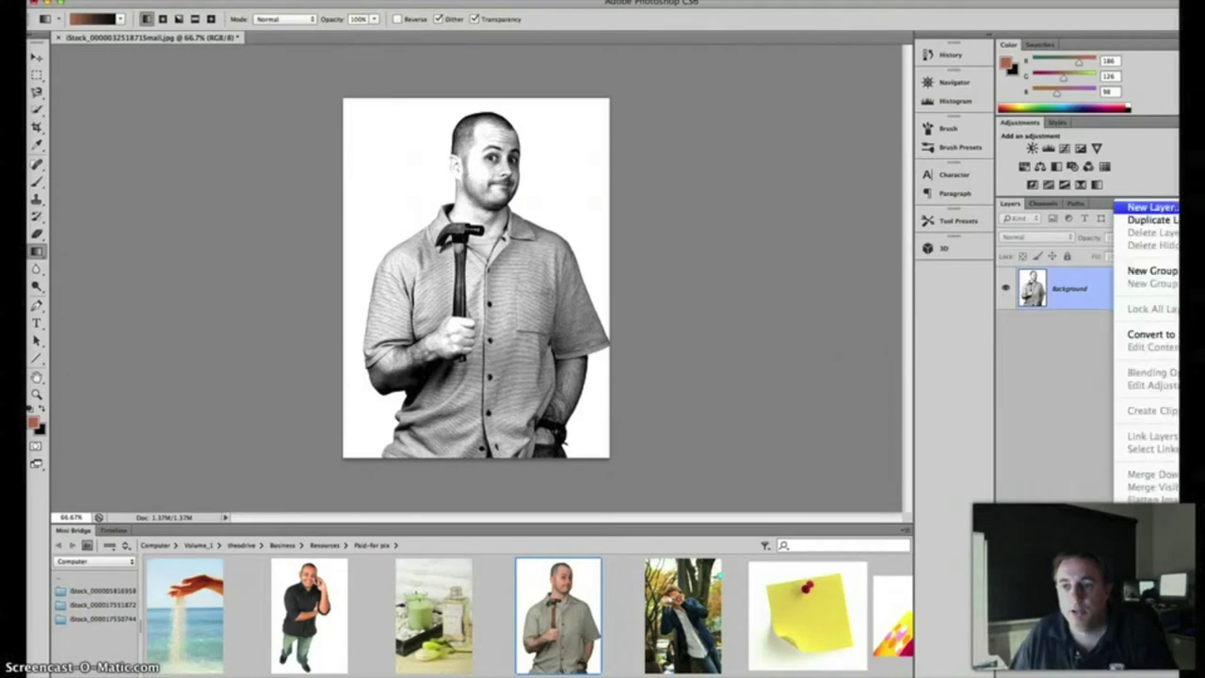
click(1140, 211)
click(744, 297)
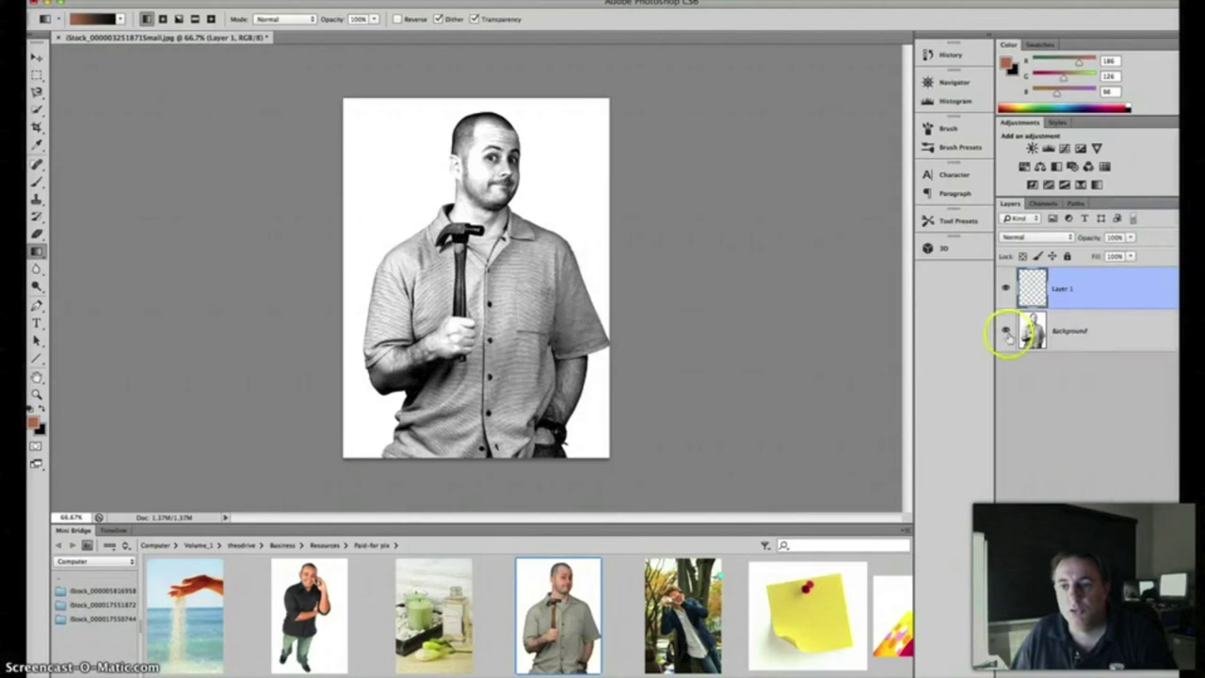
click(1005, 63)
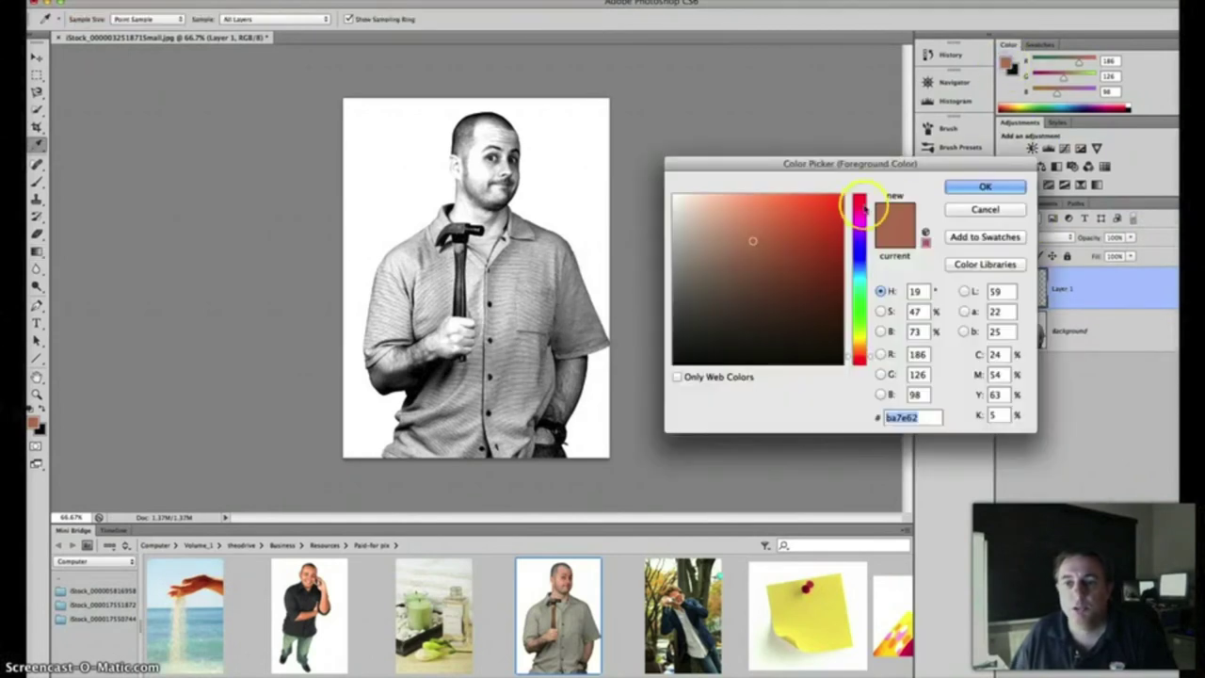
click(859, 223)
mouse_move(782, 238)
mouse_down()
mouse_move(748, 242)
mouse_move(778, 194)
mouse_move(764, 182)
mouse_move(781, 188)
mouse_up()
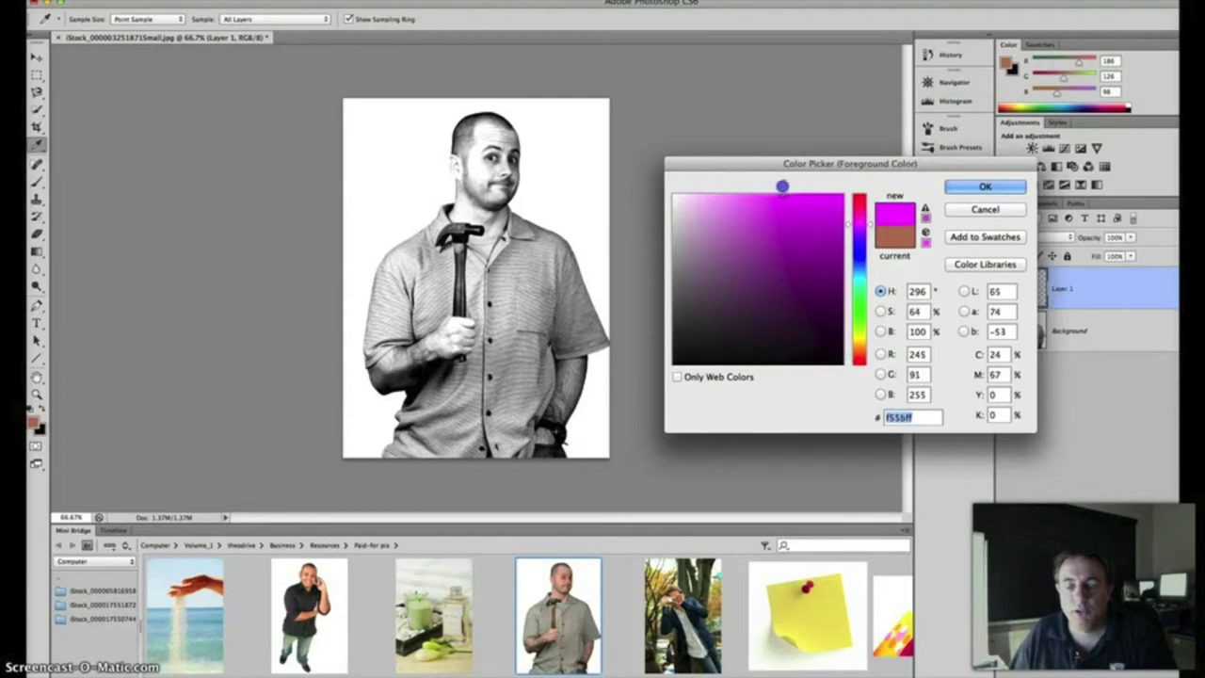
click(989, 192)
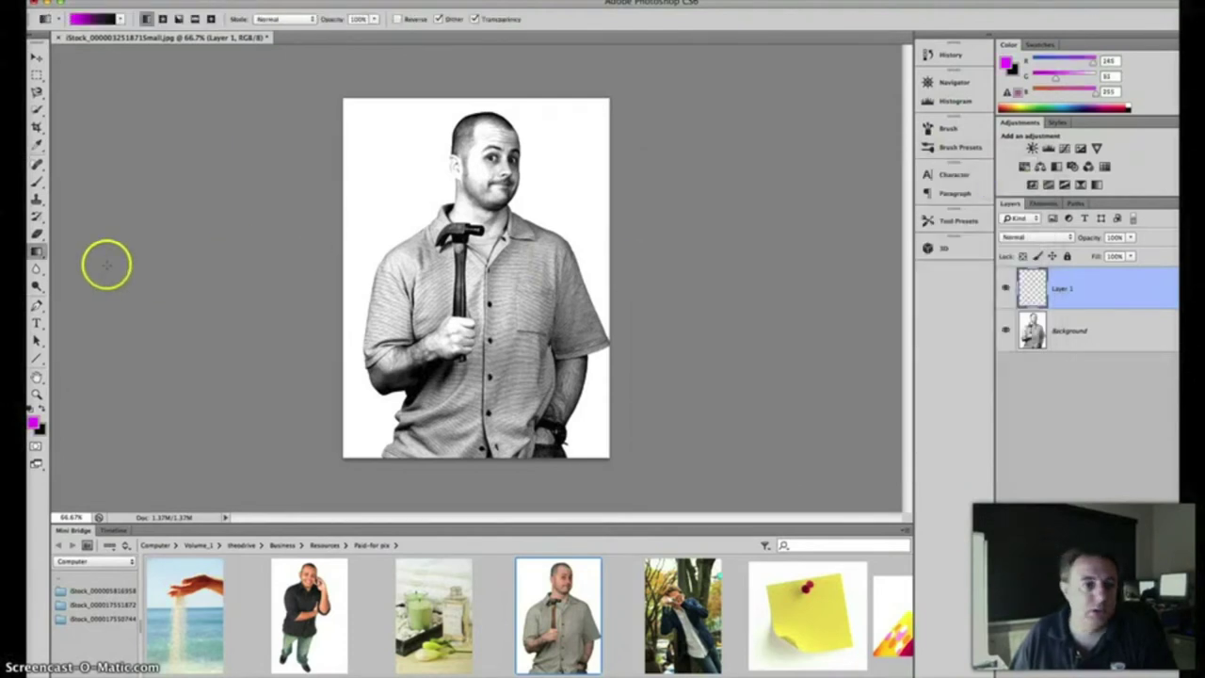
- Fill Layer 1 with solid magenta using the Paint Bucket
drag(43, 255, 75, 263)
click(1078, 279)
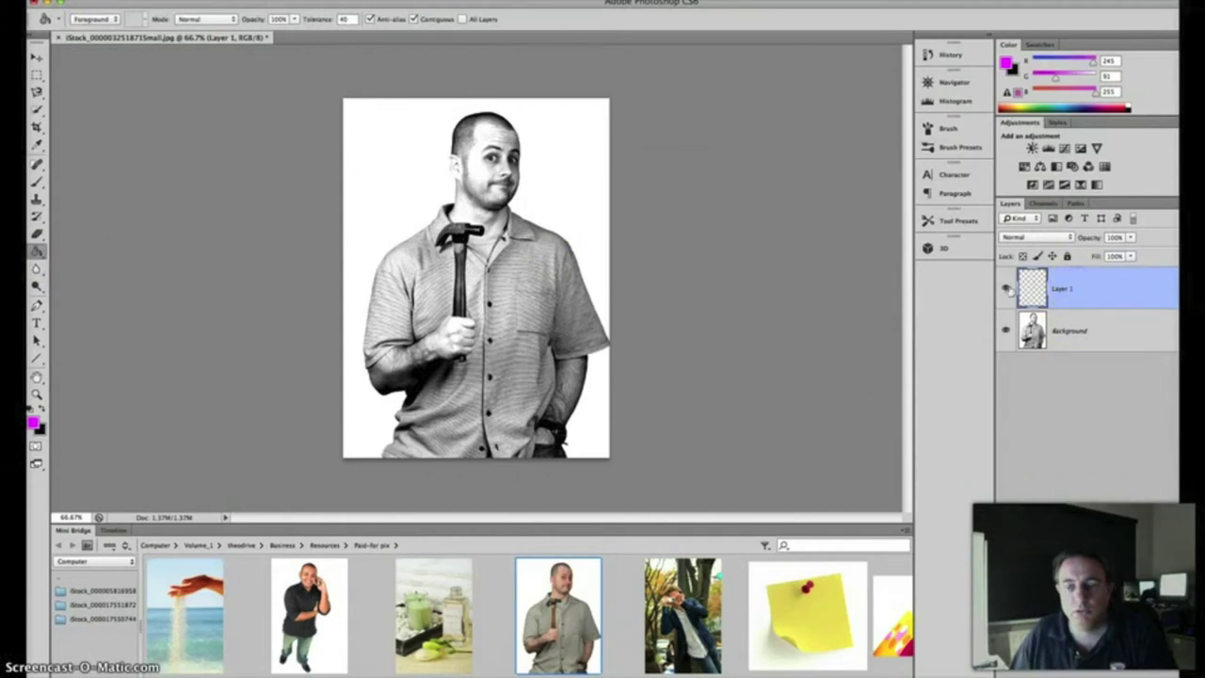
click(537, 259)
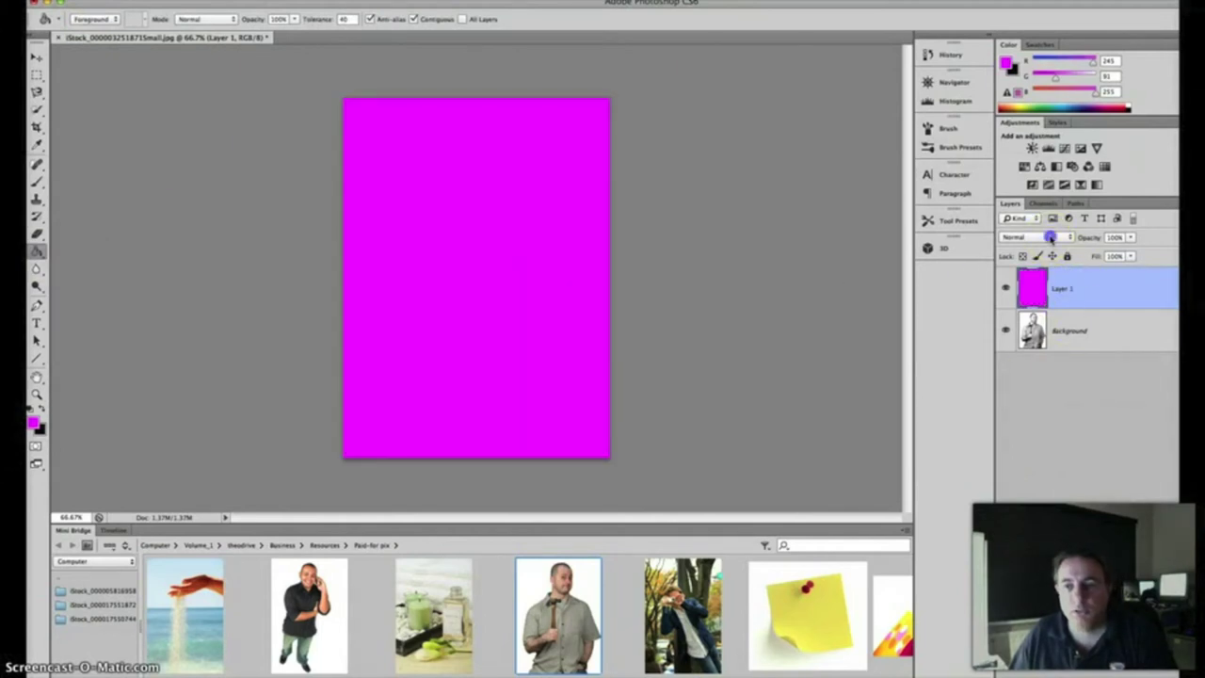
click(1049, 237)
- Switch Layer 1's blend mode to Multiply so the photo shows through in magenta
click(1037, 272)
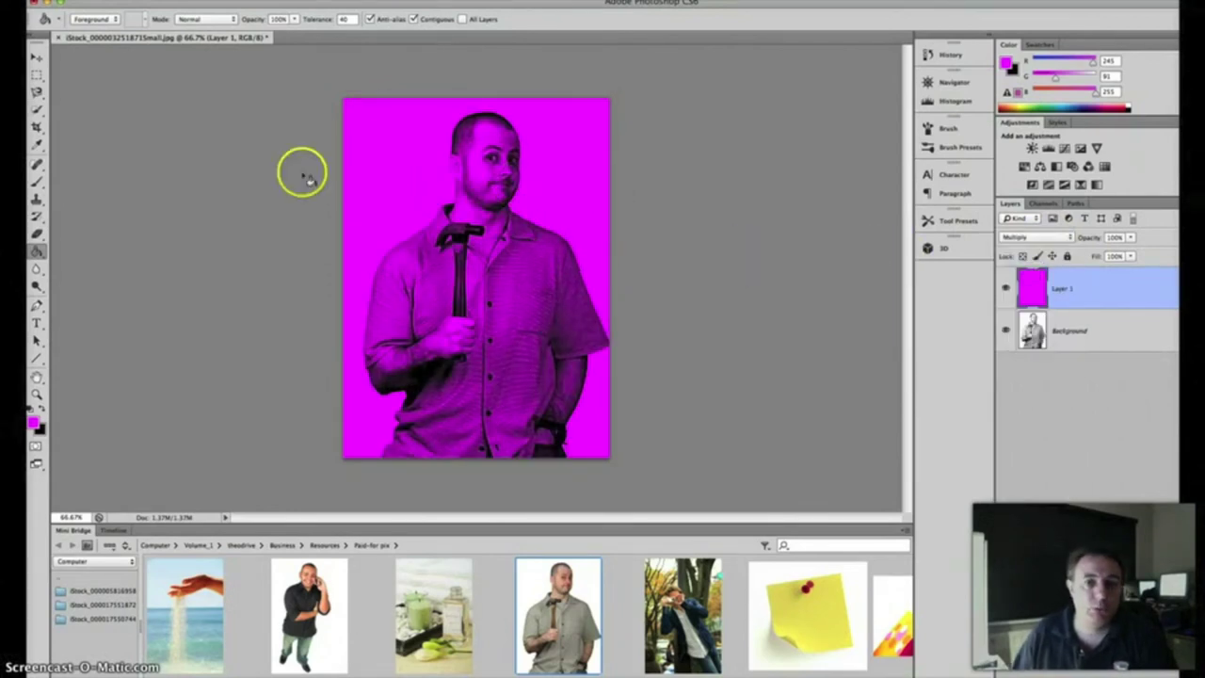
mouse_move(40, 417)
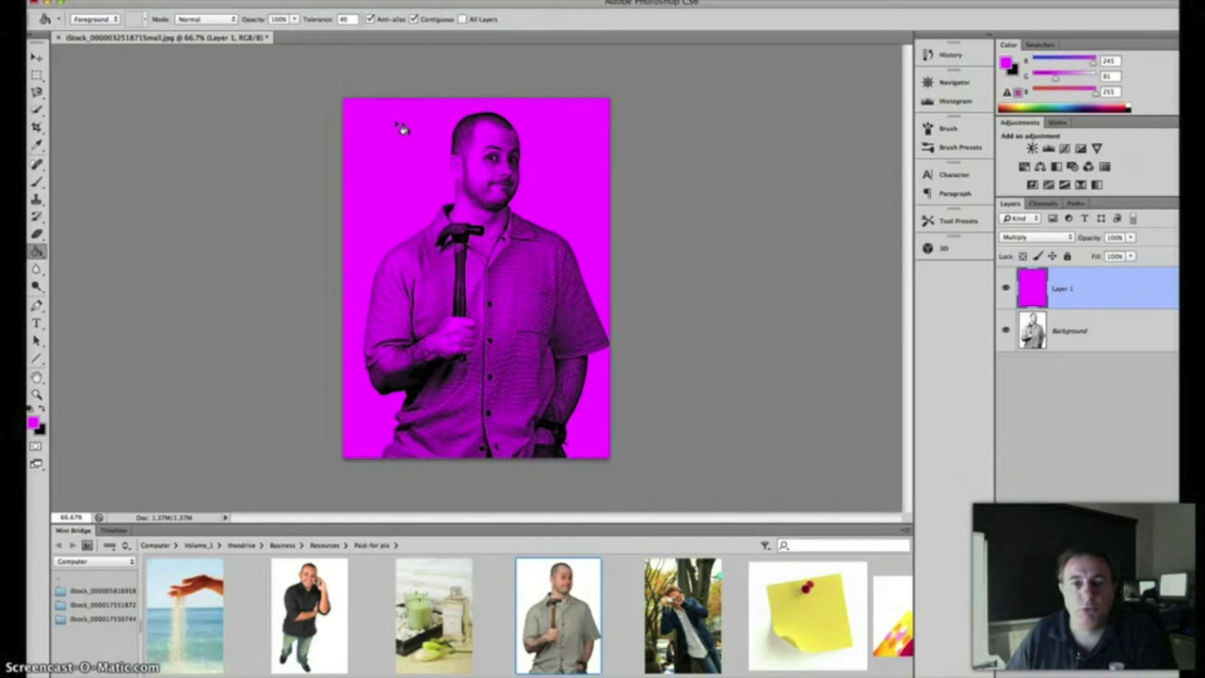
- Apply Filter > Pixelate > Color Halftone to the image with its default settings
click(316, 0)
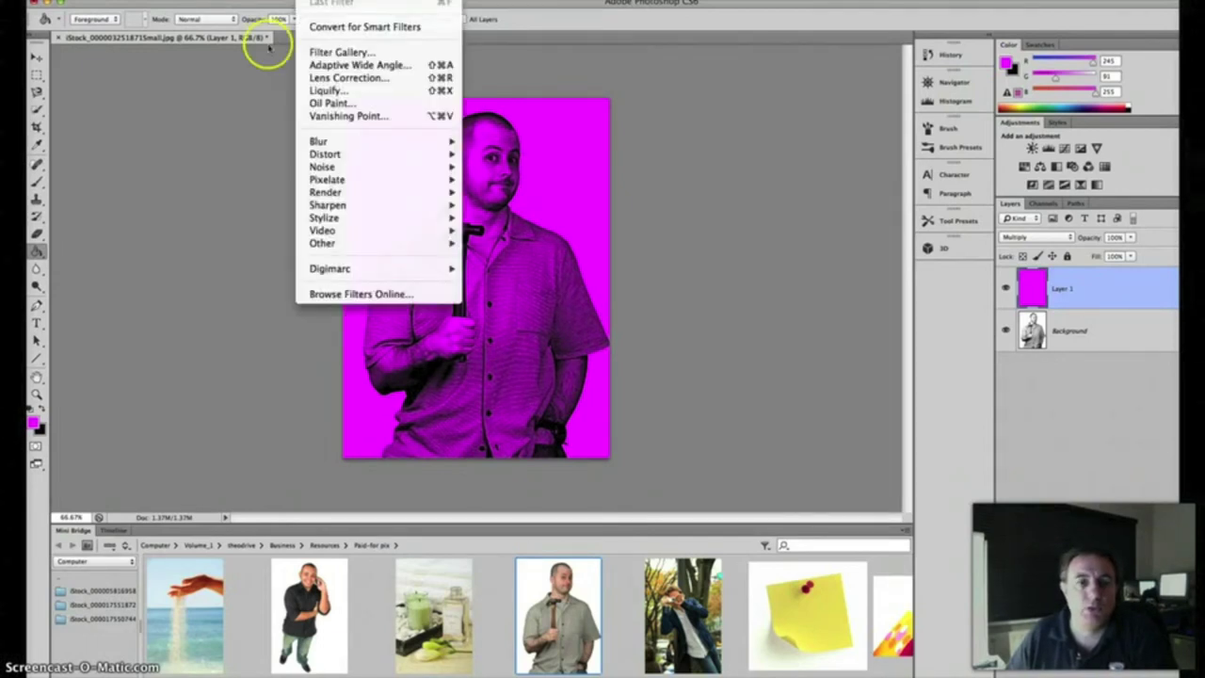
click(238, 92)
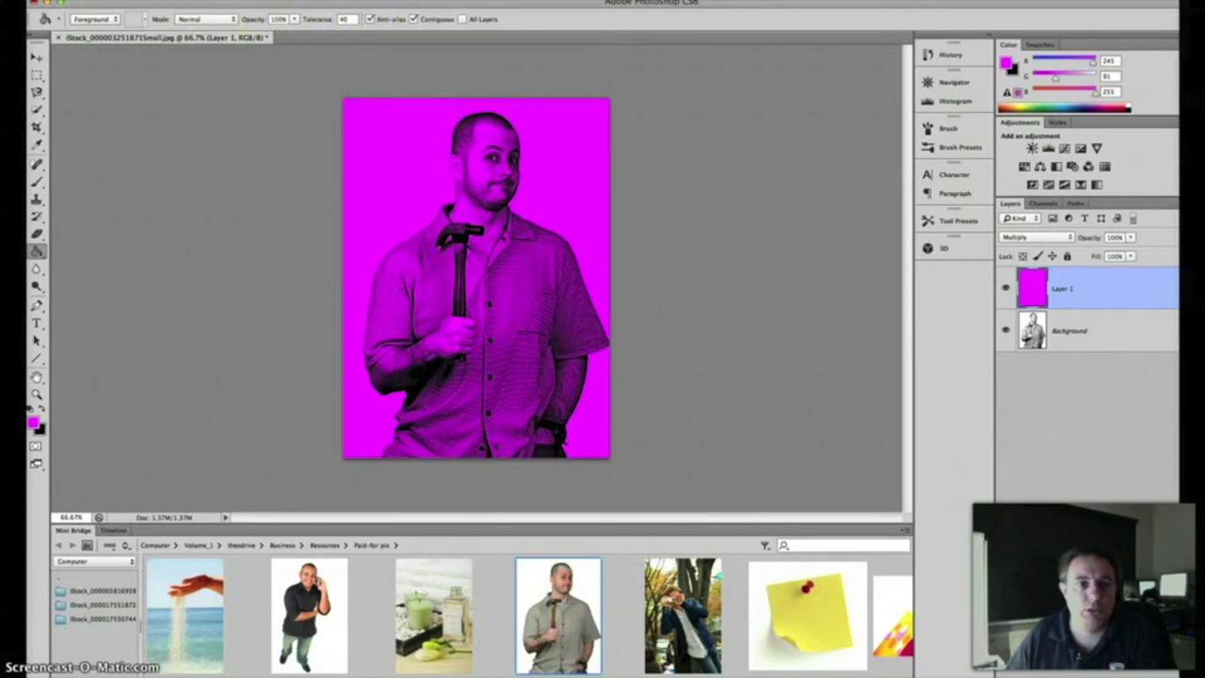
click(315, 0)
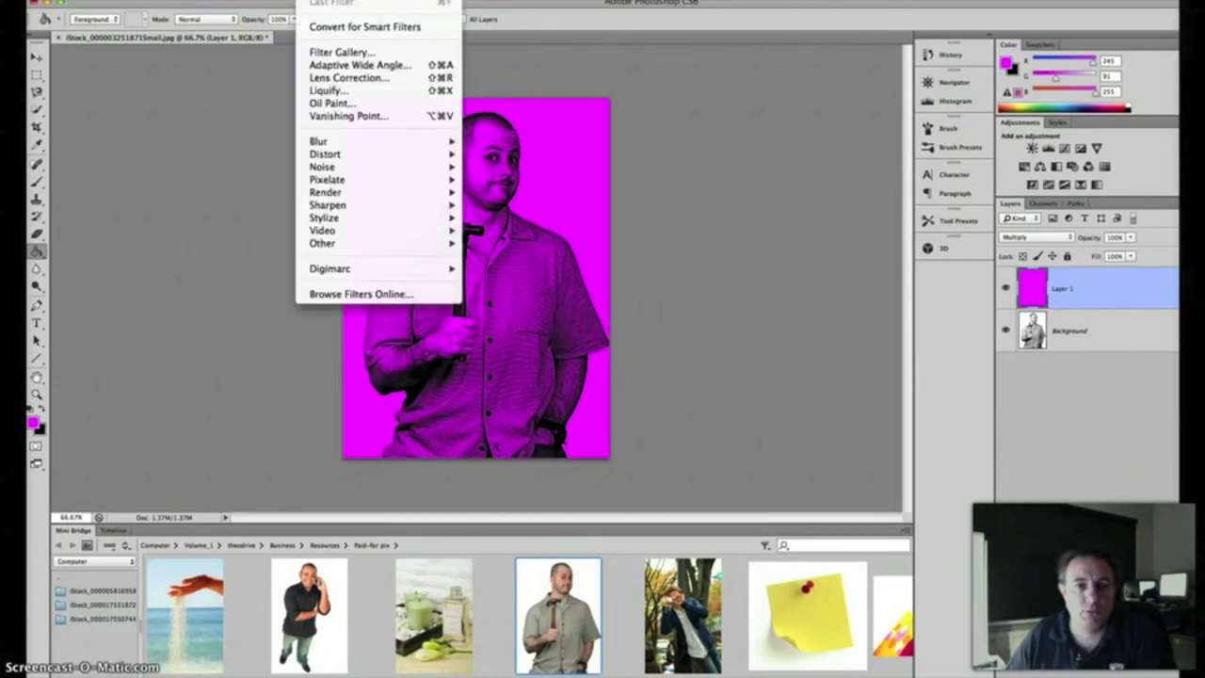
mouse_move(399, 179)
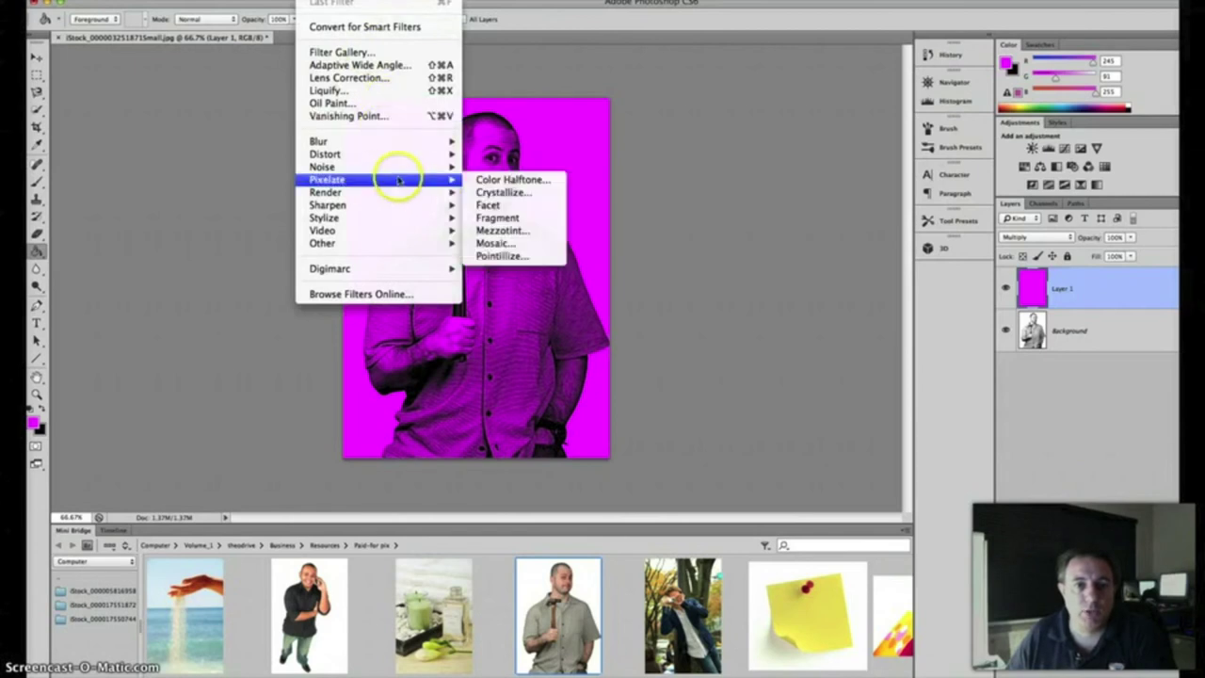
click(509, 179)
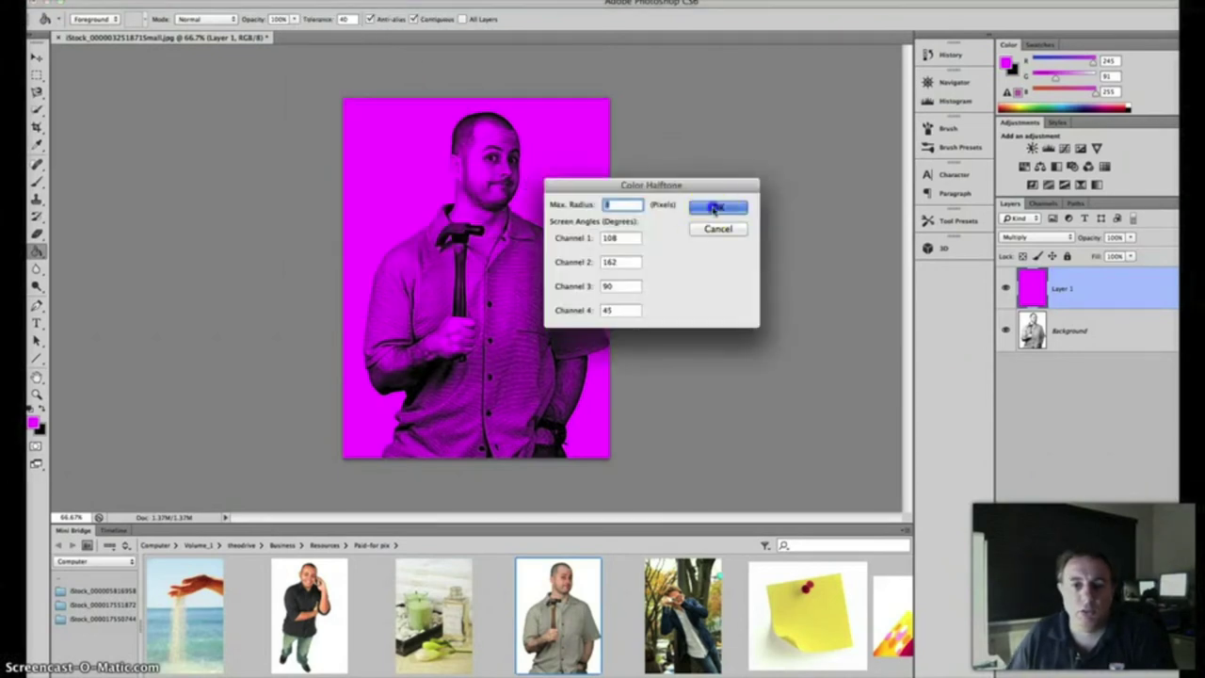
click(711, 206)
click(554, 188)
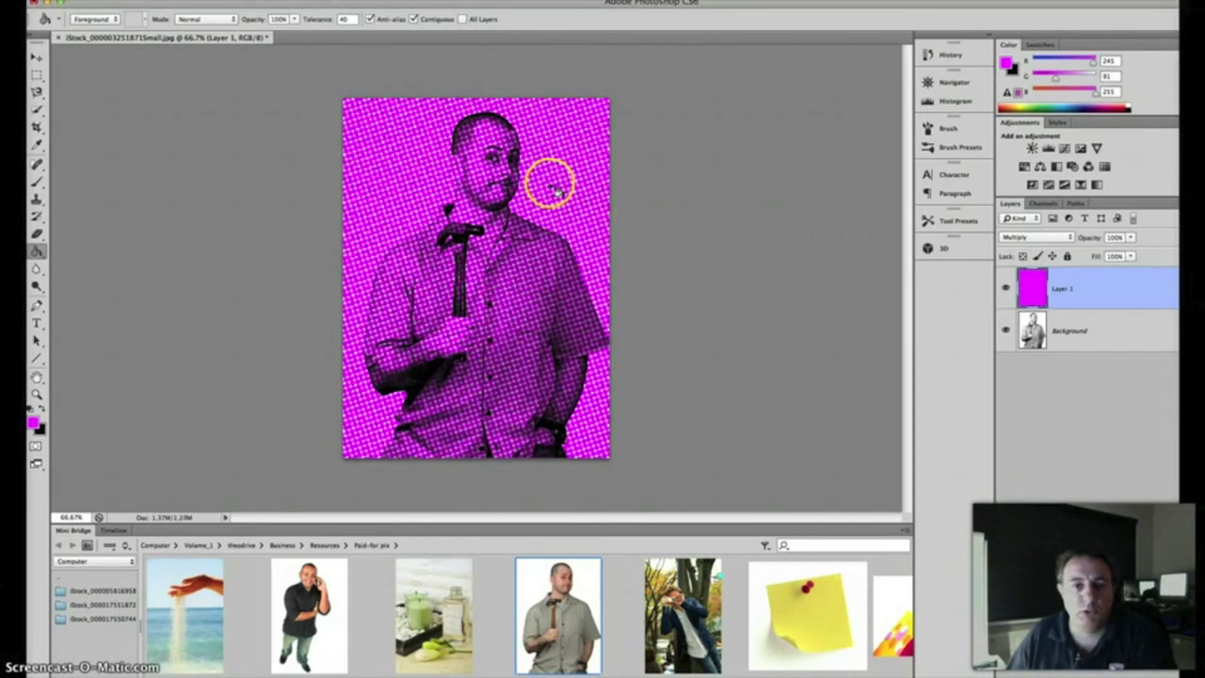
- Set the document zoom to 100%
click(71, 517)
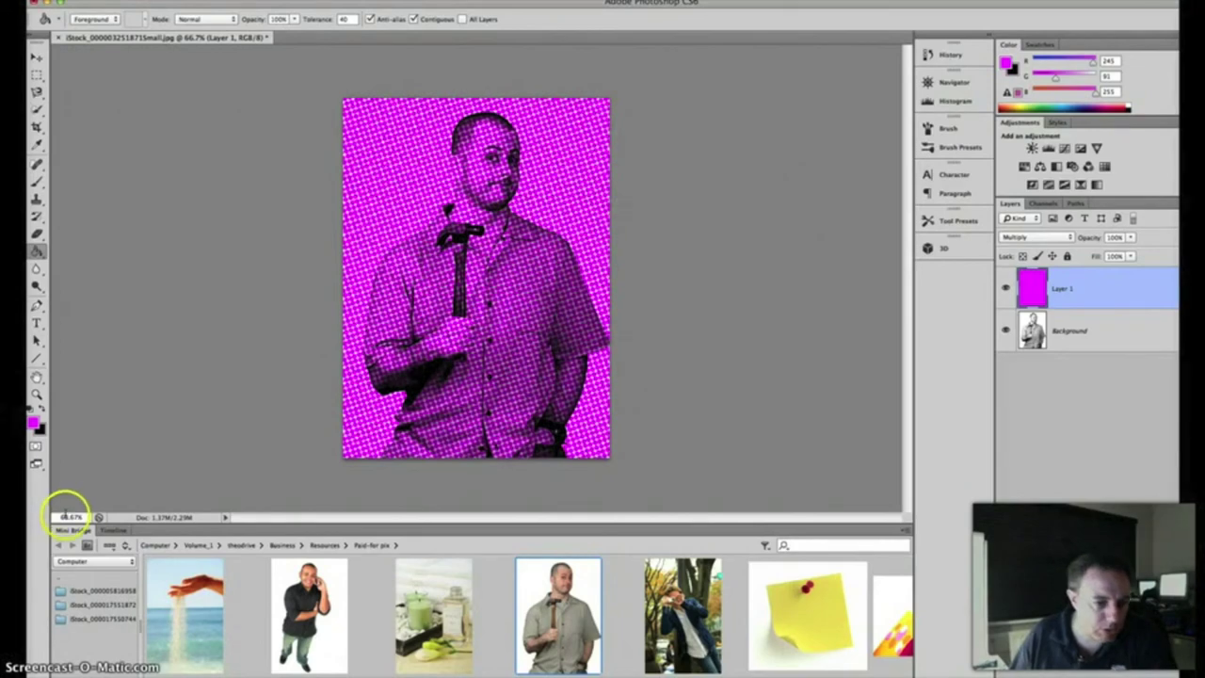
click(149, 450)
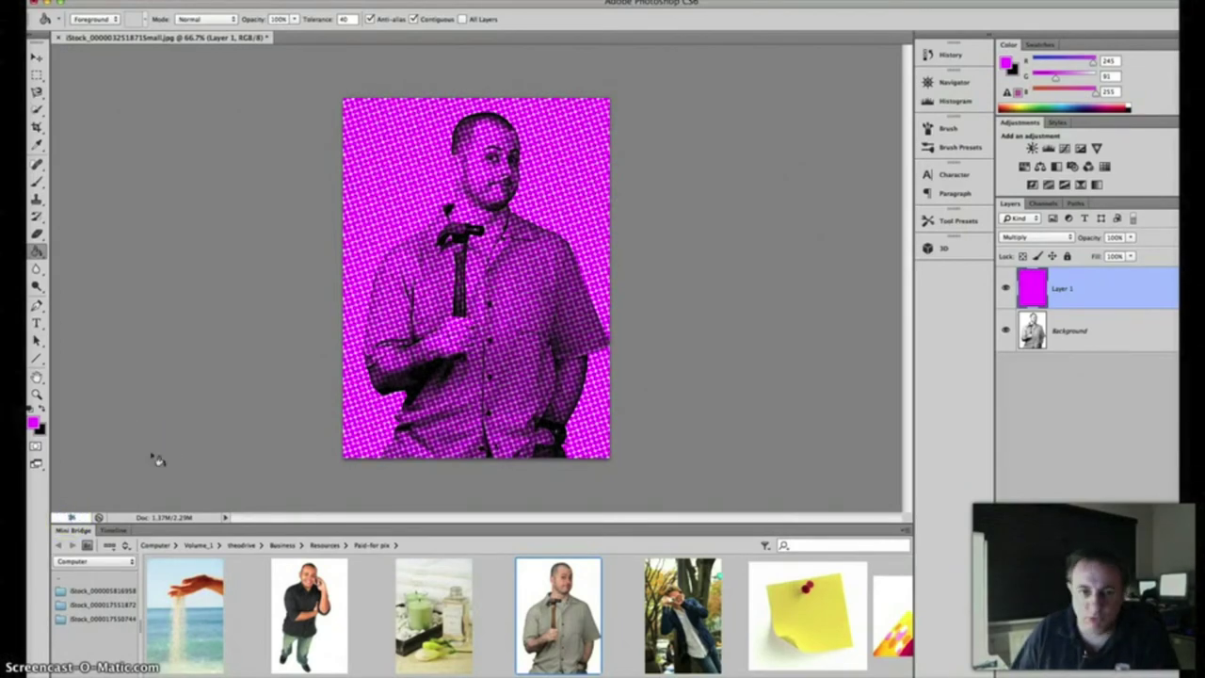
key(Return)
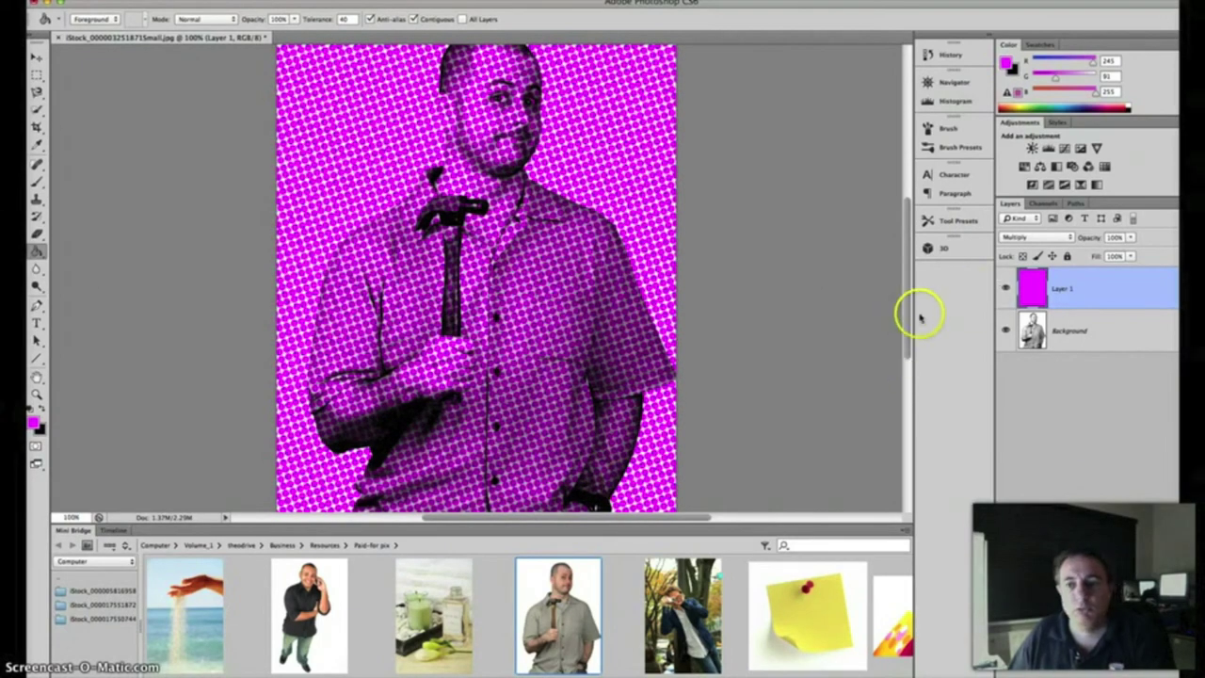
drag(907, 317, 905, 296)
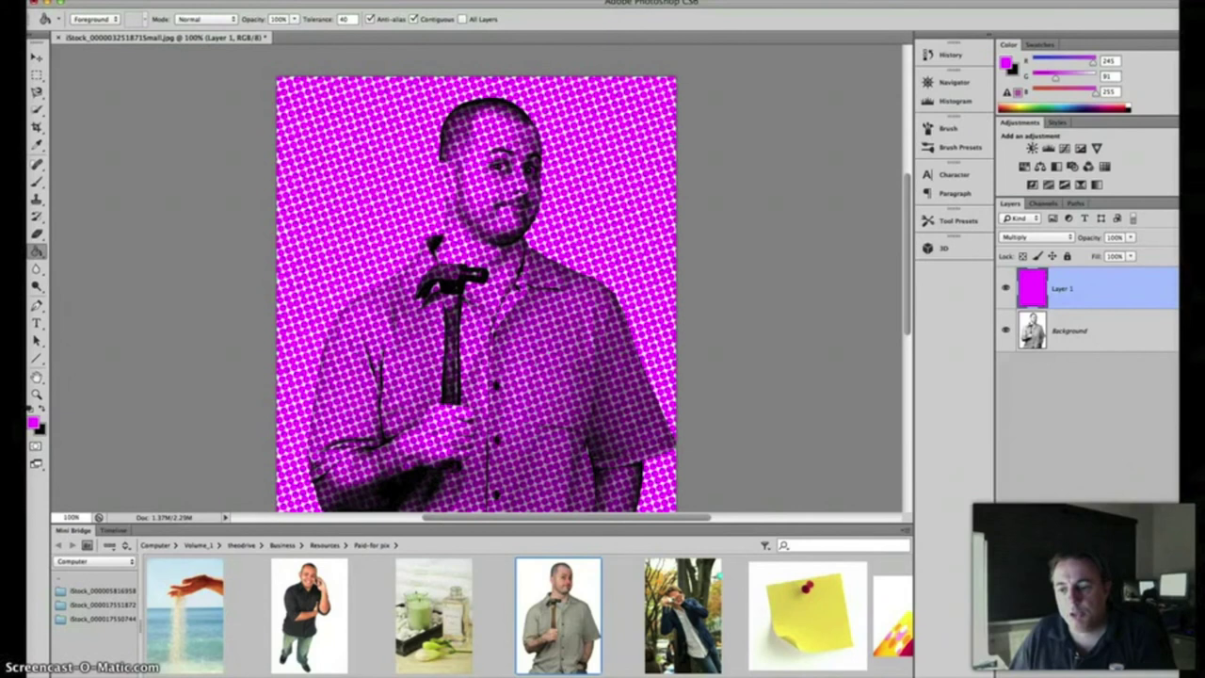
- Add a layer mask to Layer 1, test-brush it, refill it white, and zoom back to 66.7%
click(1148, 493)
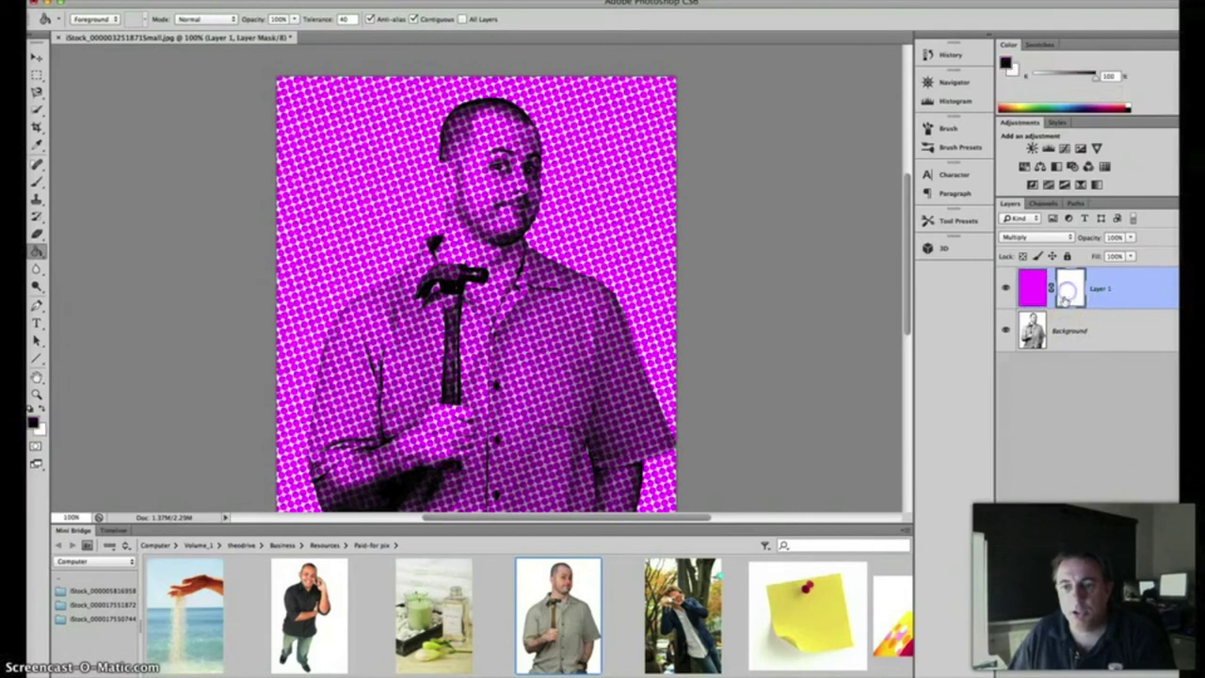
click(35, 181)
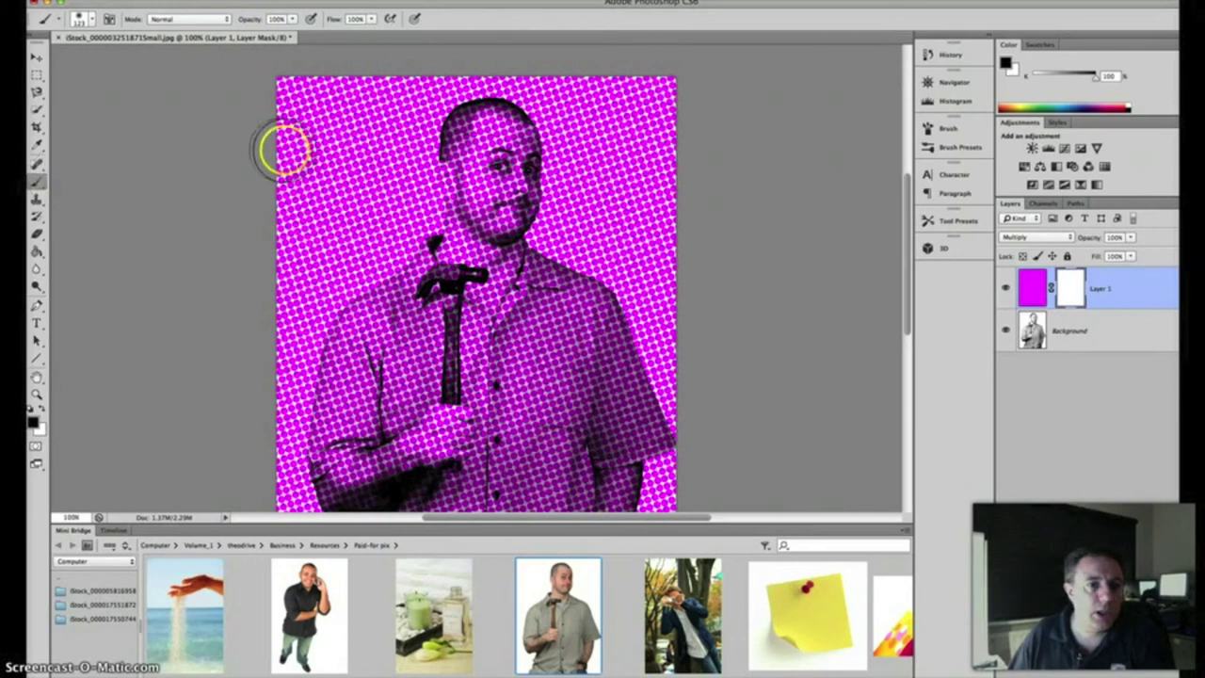
mouse_move(479, 197)
mouse_down()
mouse_move(472, 168)
mouse_move(529, 177)
mouse_move(476, 155)
mouse_move(489, 119)
mouse_move(462, 149)
mouse_move(445, 125)
mouse_move(421, 198)
mouse_move(339, 252)
mouse_move(280, 378)
mouse_move(408, 172)
mouse_move(458, 131)
mouse_move(609, 108)
mouse_move(515, 85)
mouse_move(557, 81)
mouse_up()
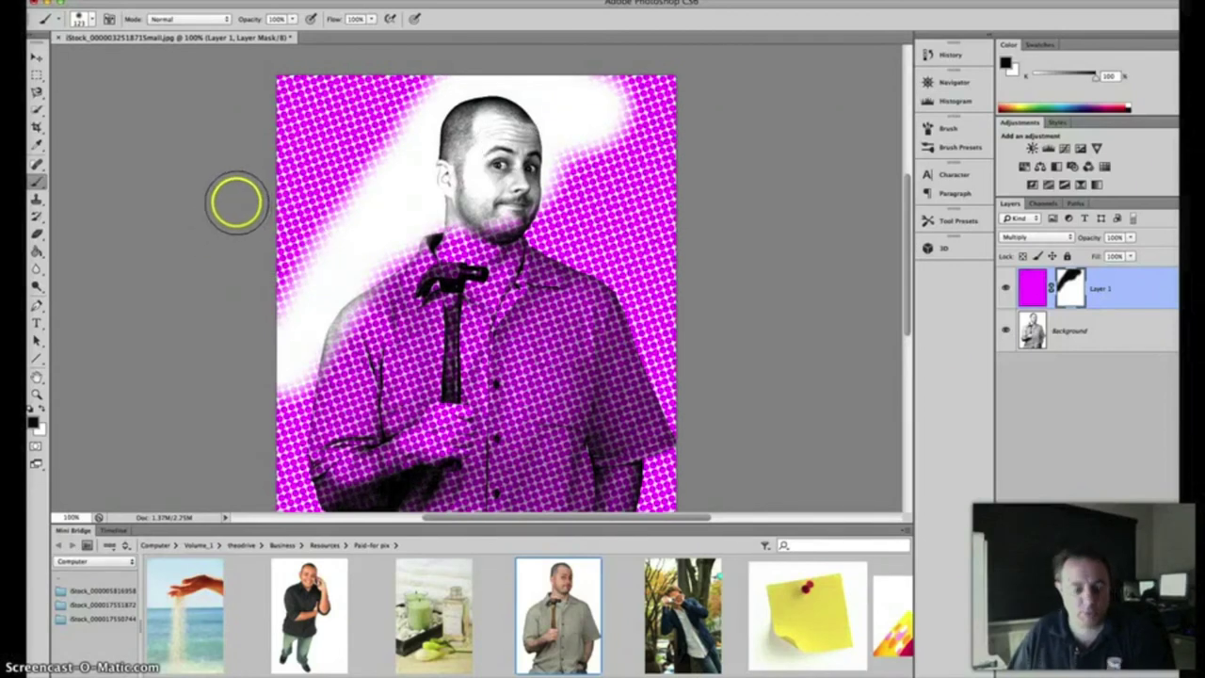
key(super+BackSpace)
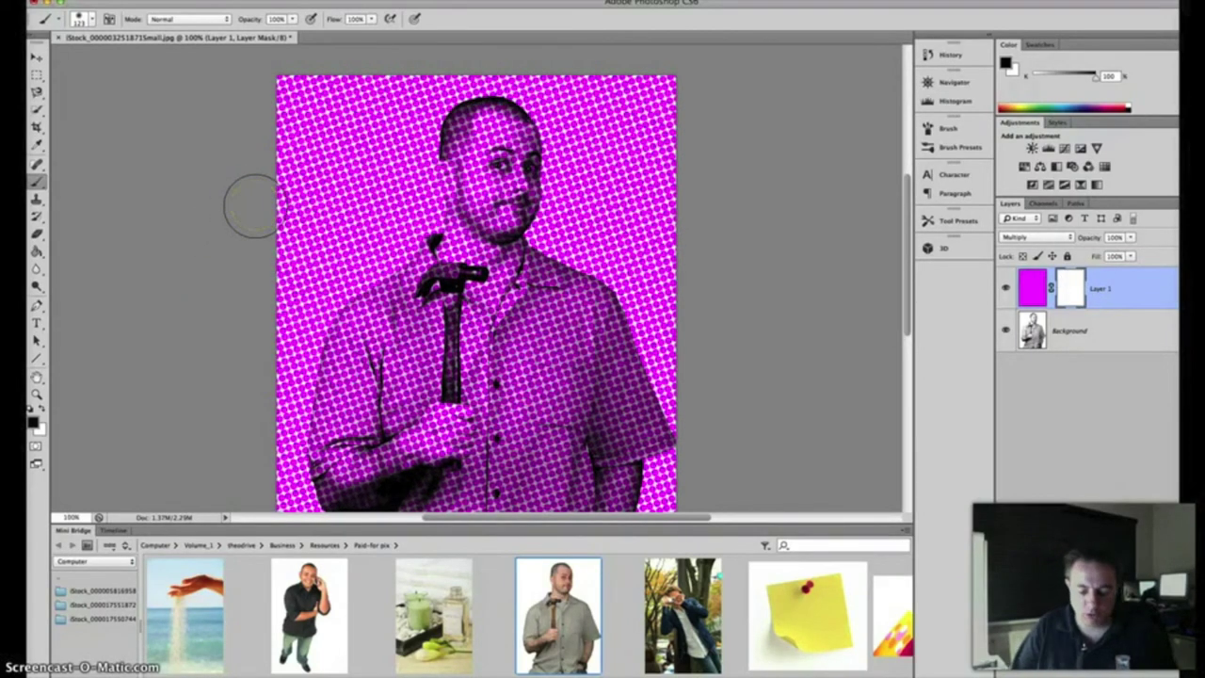
key(super+minus)
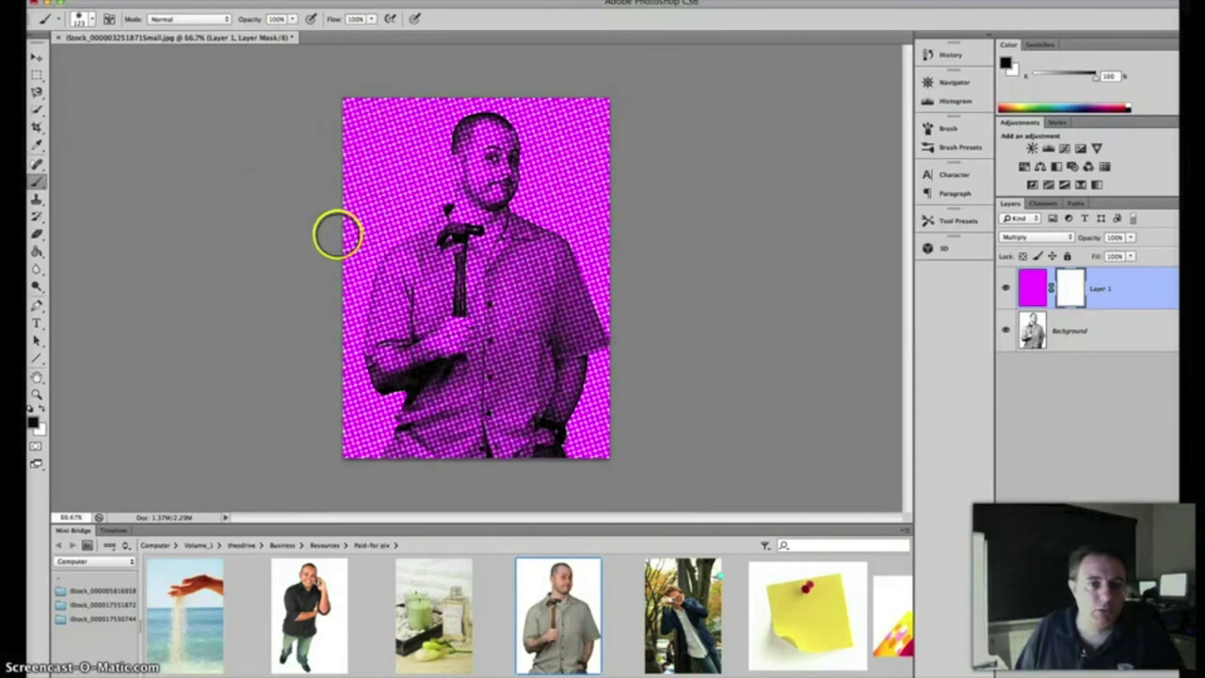
- Brush black onto Layer 1's mask over the man, keeping halftone dots only at the edges
mouse_move(362, 289)
mouse_down()
mouse_move(431, 135)
mouse_move(531, 110)
mouse_move(399, 242)
mouse_move(341, 352)
mouse_move(326, 479)
mouse_move(411, 470)
mouse_move(480, 430)
mouse_move(550, 321)
mouse_move(534, 294)
mouse_move(591, 268)
mouse_move(612, 193)
mouse_move(608, 97)
mouse_move(527, 108)
mouse_move(479, 177)
mouse_move(552, 175)
mouse_move(570, 191)
mouse_move(431, 483)
mouse_move(391, 424)
mouse_move(405, 377)
mouse_move(386, 344)
mouse_move(398, 270)
mouse_move(210, 245)
mouse_up()
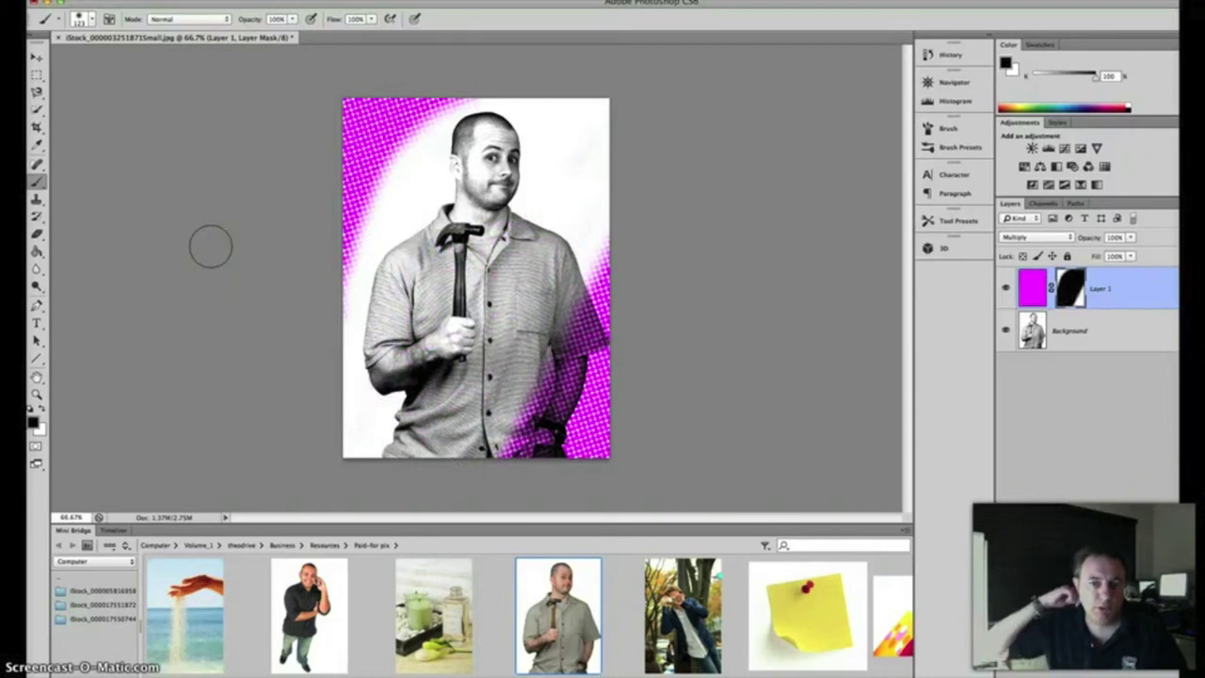
click(182, 253)
click(579, 303)
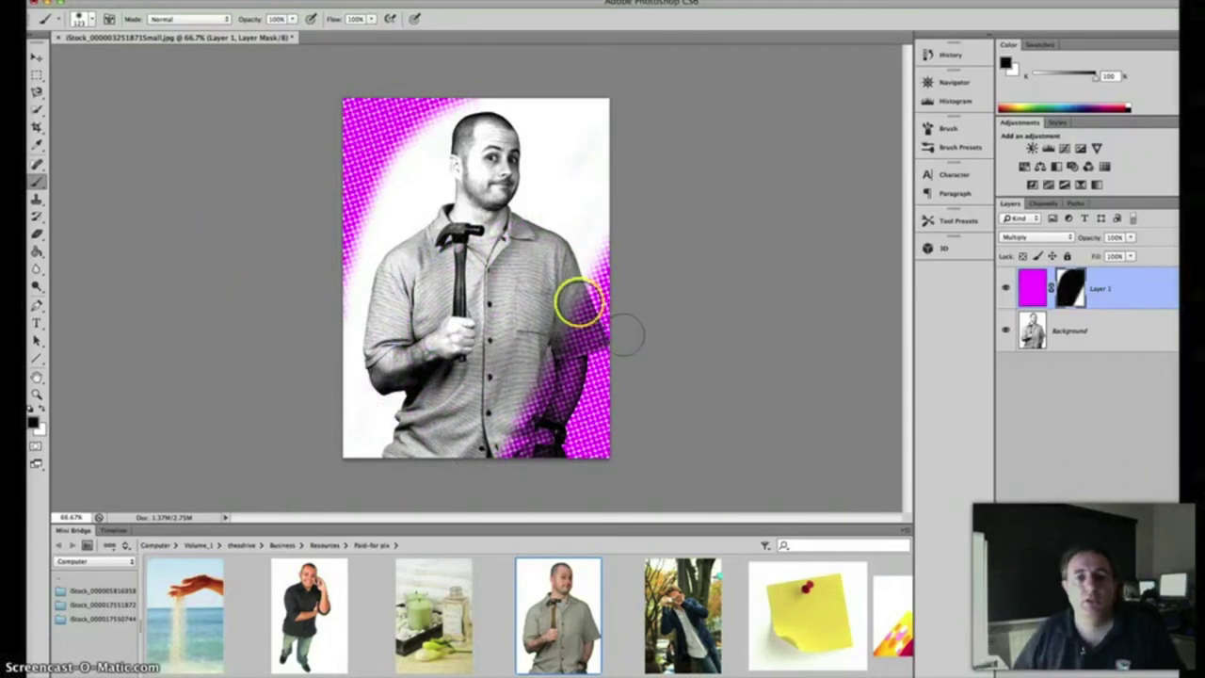
click(675, 253)
click(637, 213)
click(311, 195)
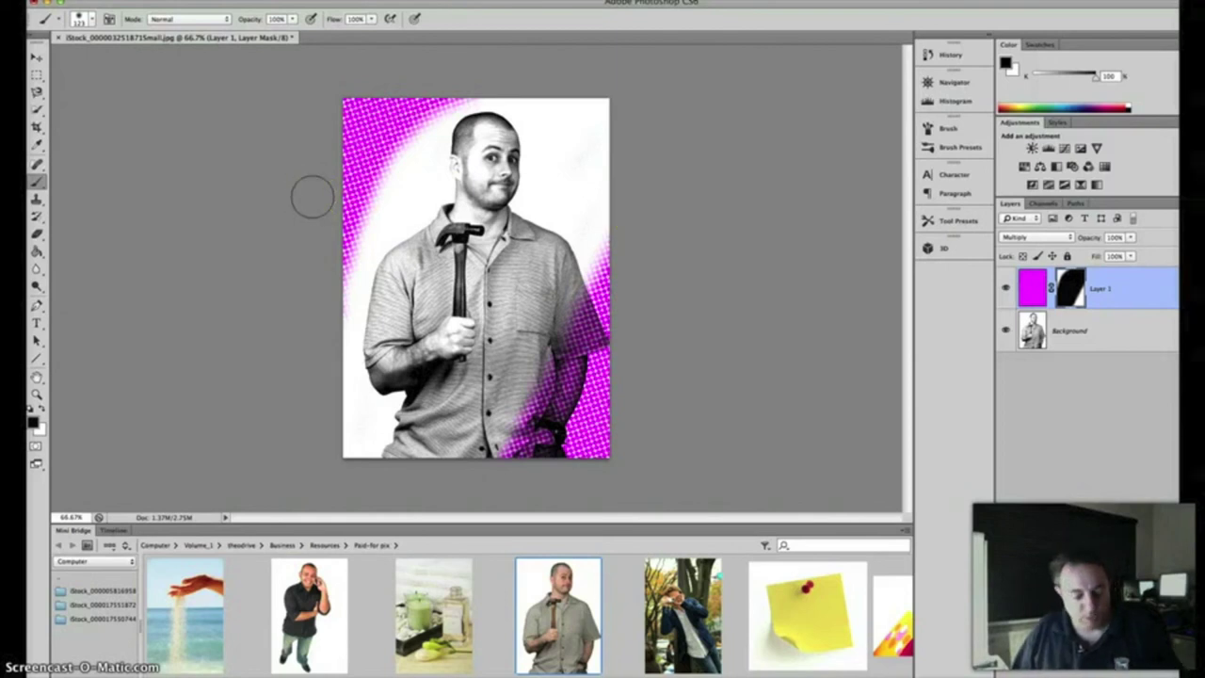
key(ctrl+i)
key(ctrl+i)
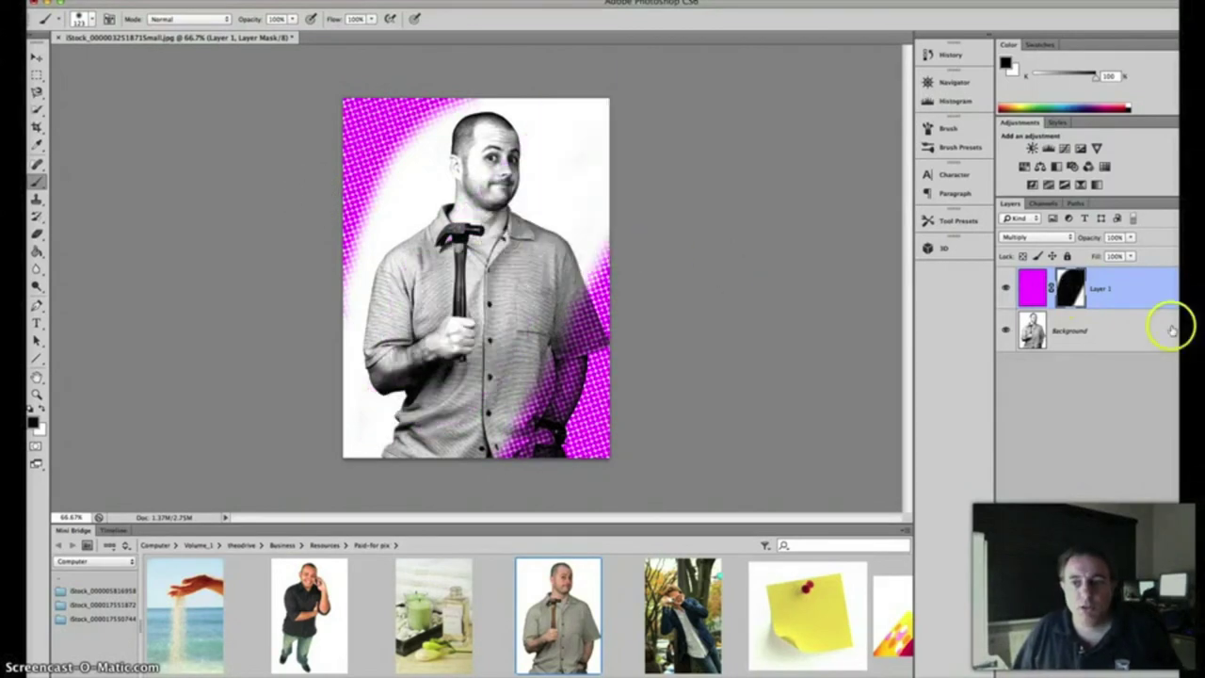
- Disable Layer 1's layer mask and then delete it
right_click(1115, 288)
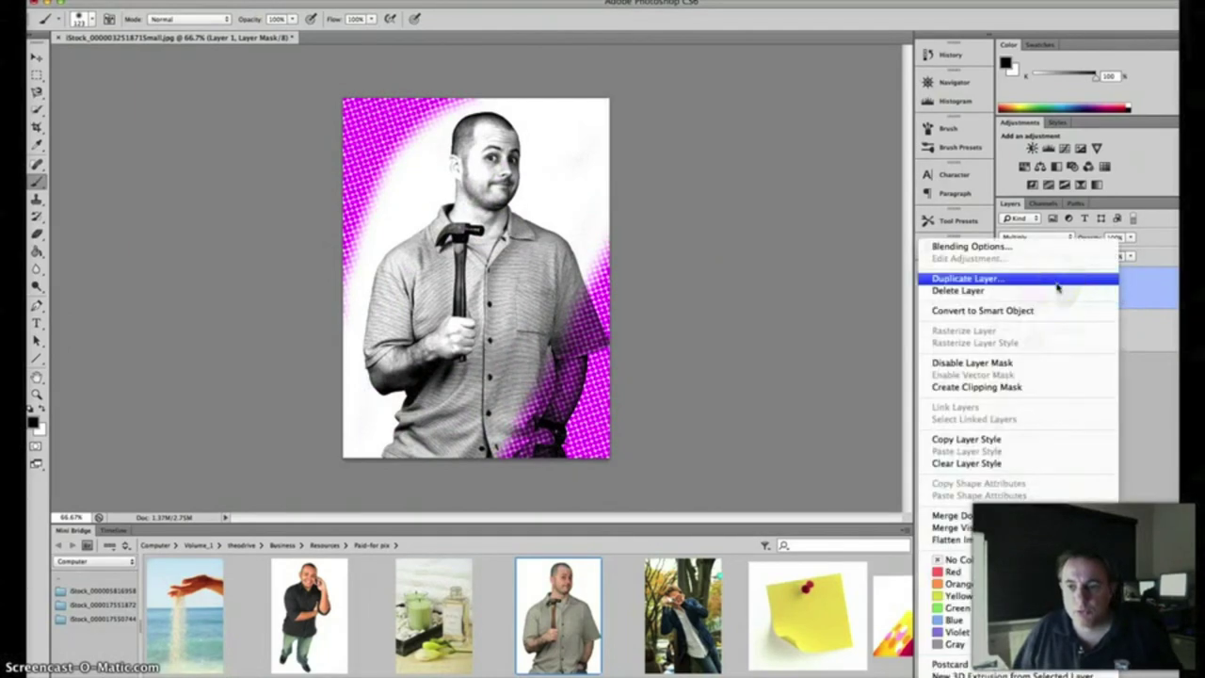
click(1035, 364)
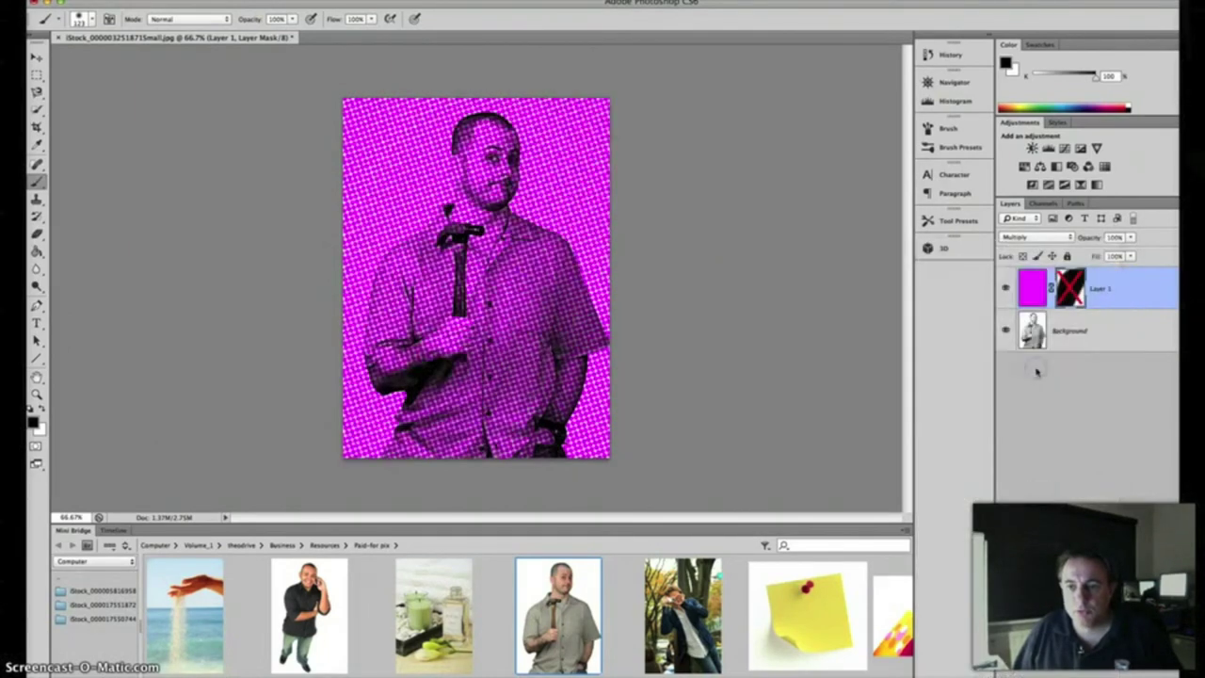
right_click(1084, 297)
click(1118, 322)
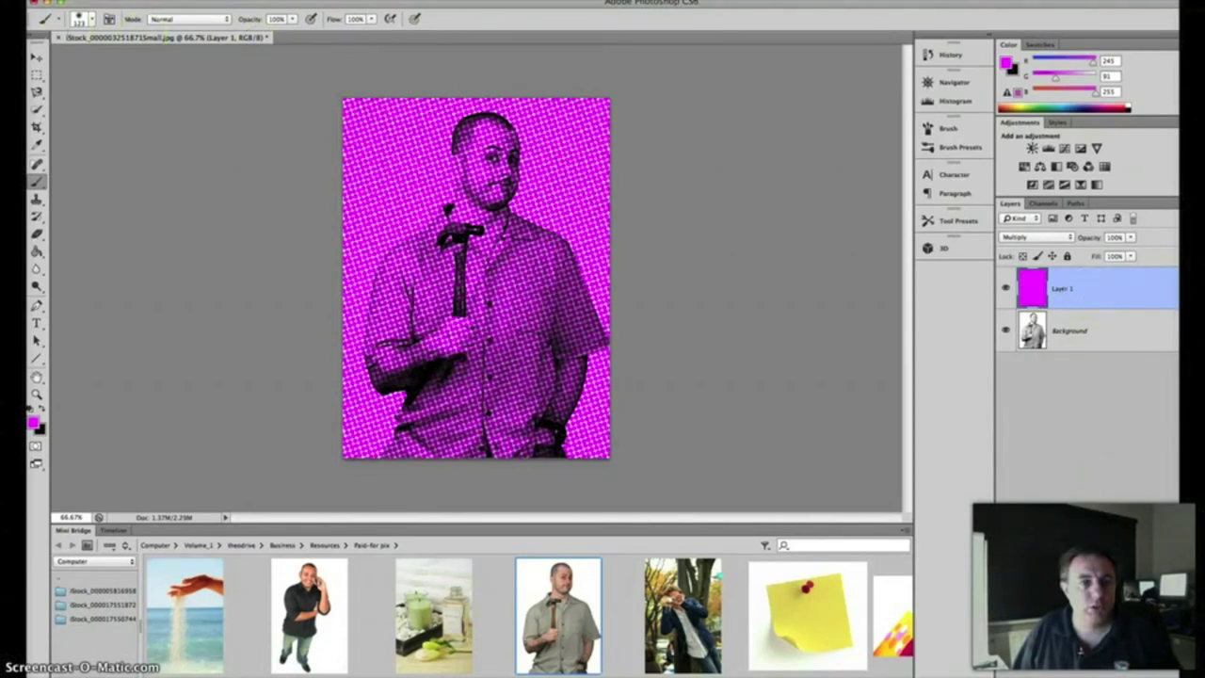
- Step backward repeatedly until Layer 1 is a flat magenta Multiply fill without halftone
click(137, 1)
click(148, 27)
click(136, 1)
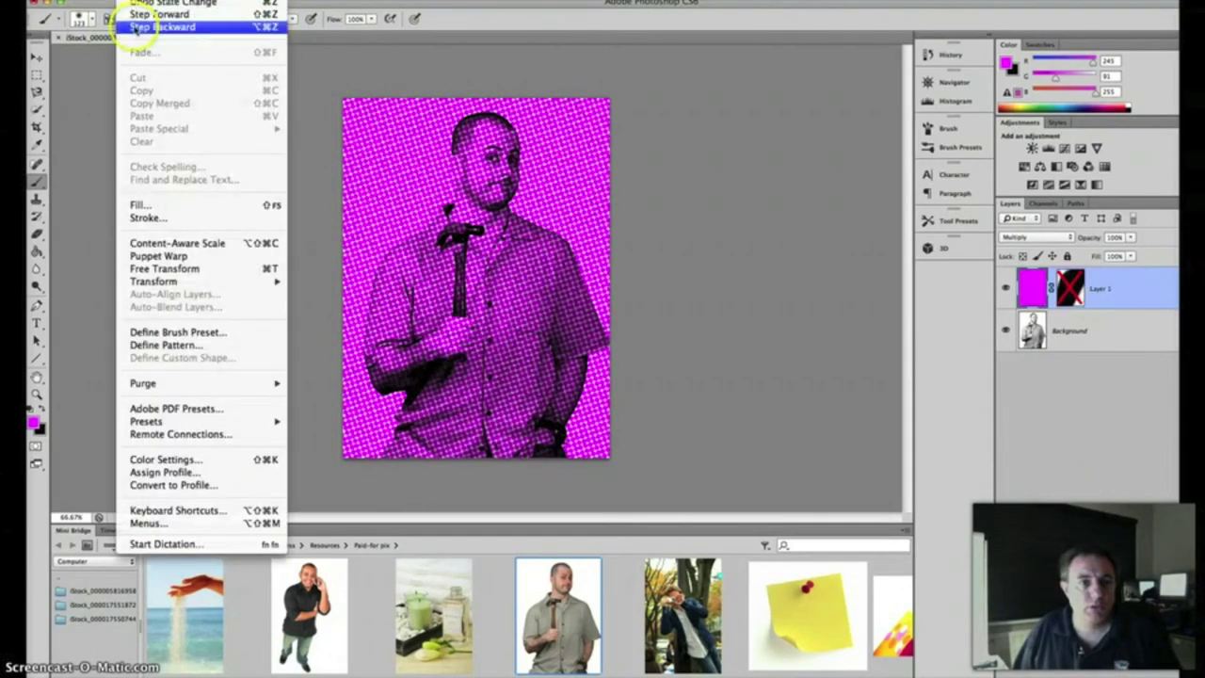
click(148, 28)
click(136, 1)
click(148, 28)
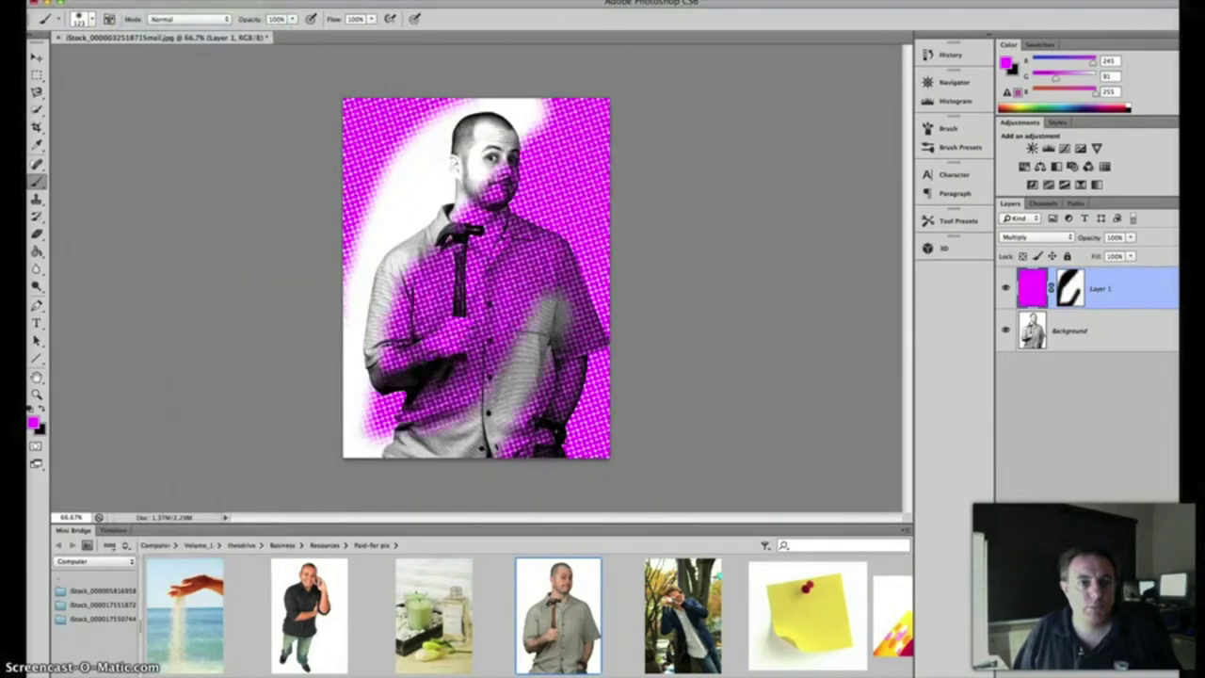
click(136, 1)
click(148, 27)
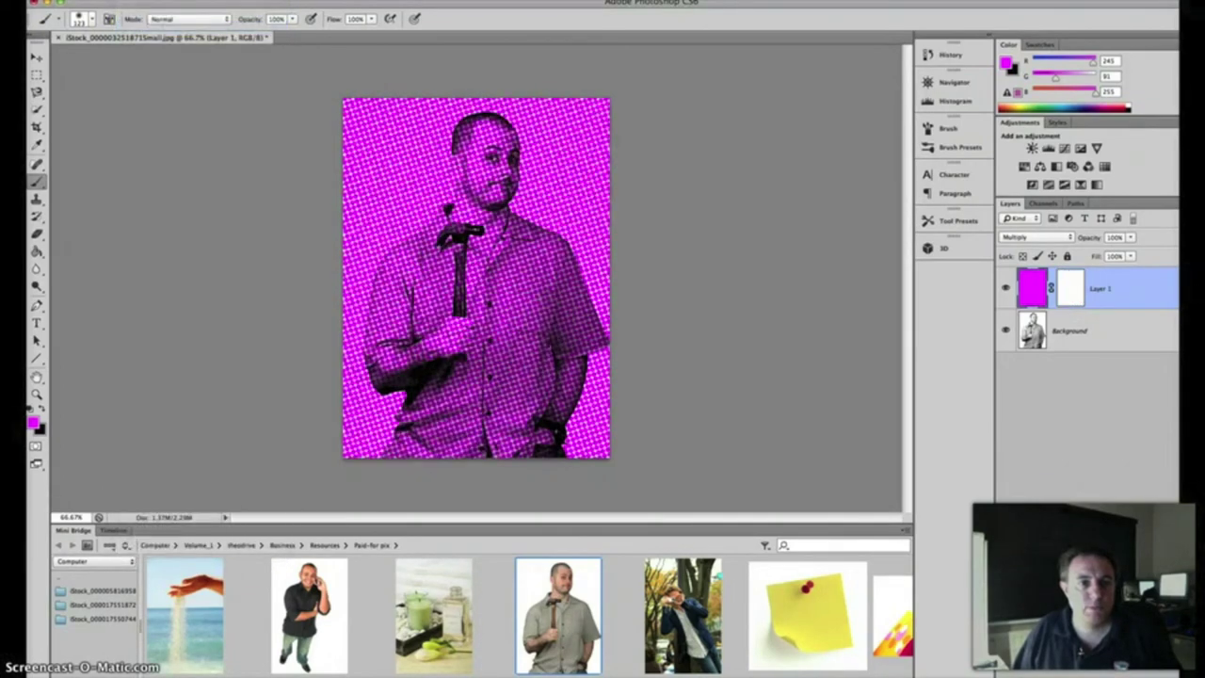
click(137, 1)
click(148, 27)
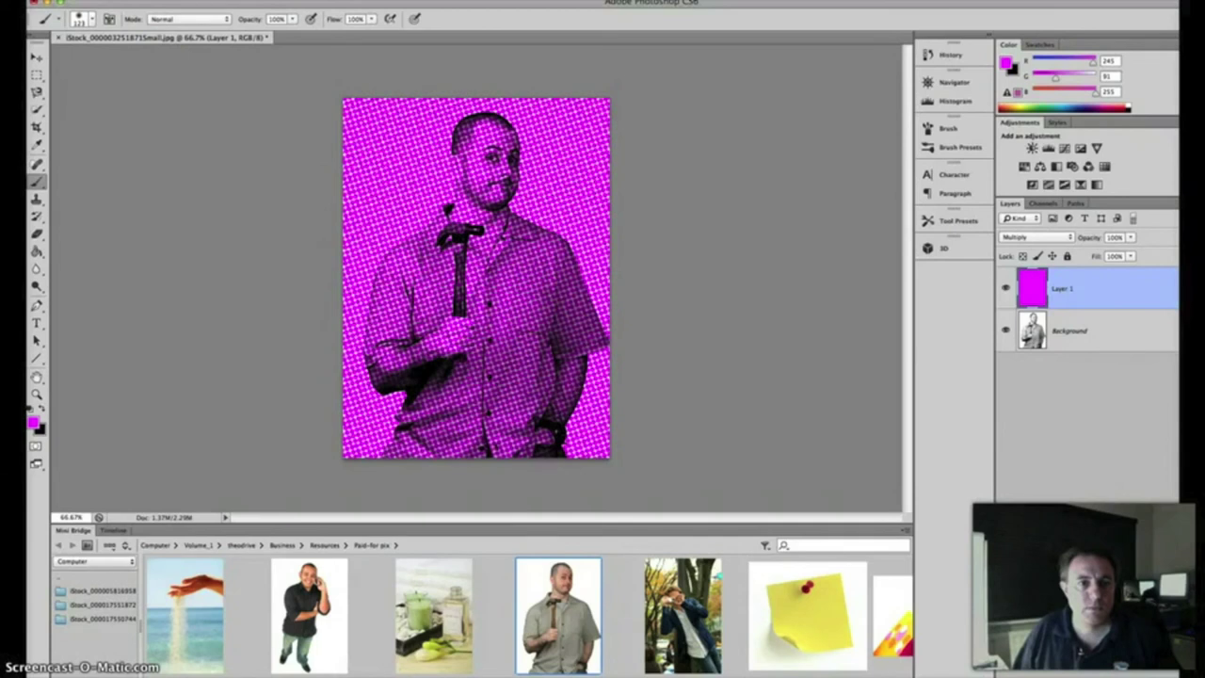
click(137, 1)
click(143, 26)
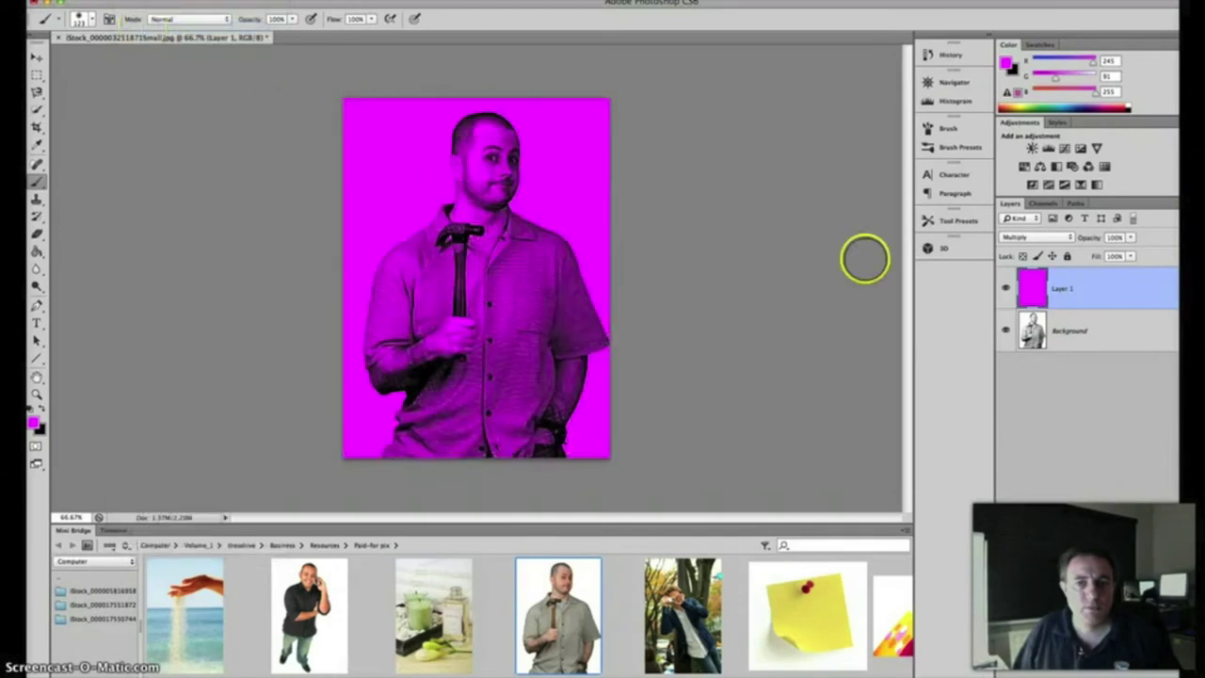
drag(1098, 301, 1089, 271)
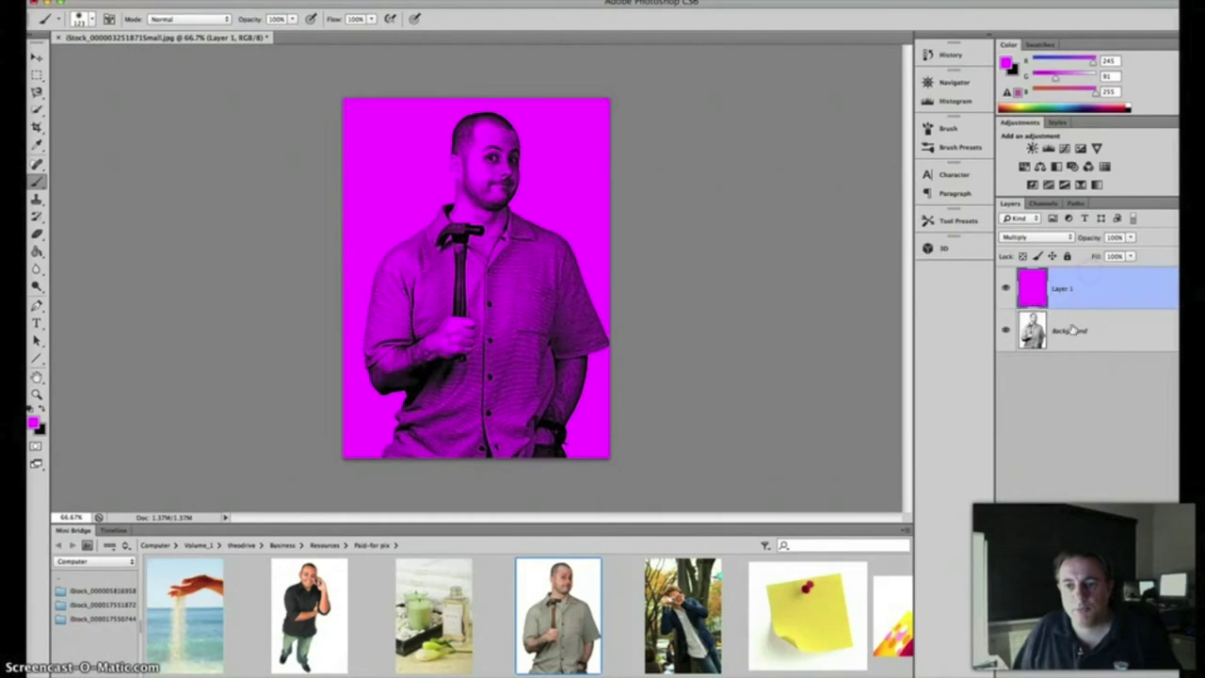
- Convert the Background photo into Layer 0 and move it above magenta Layer 1
double_click(1072, 329)
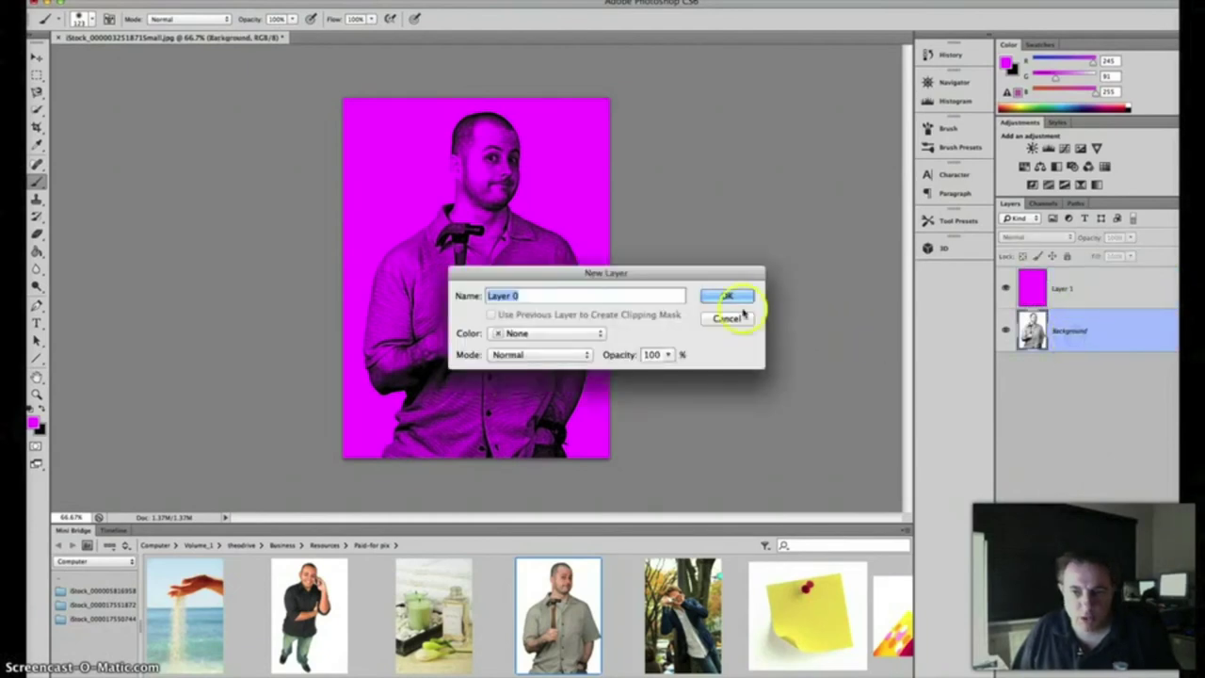
click(729, 296)
drag(1105, 336, 1102, 282)
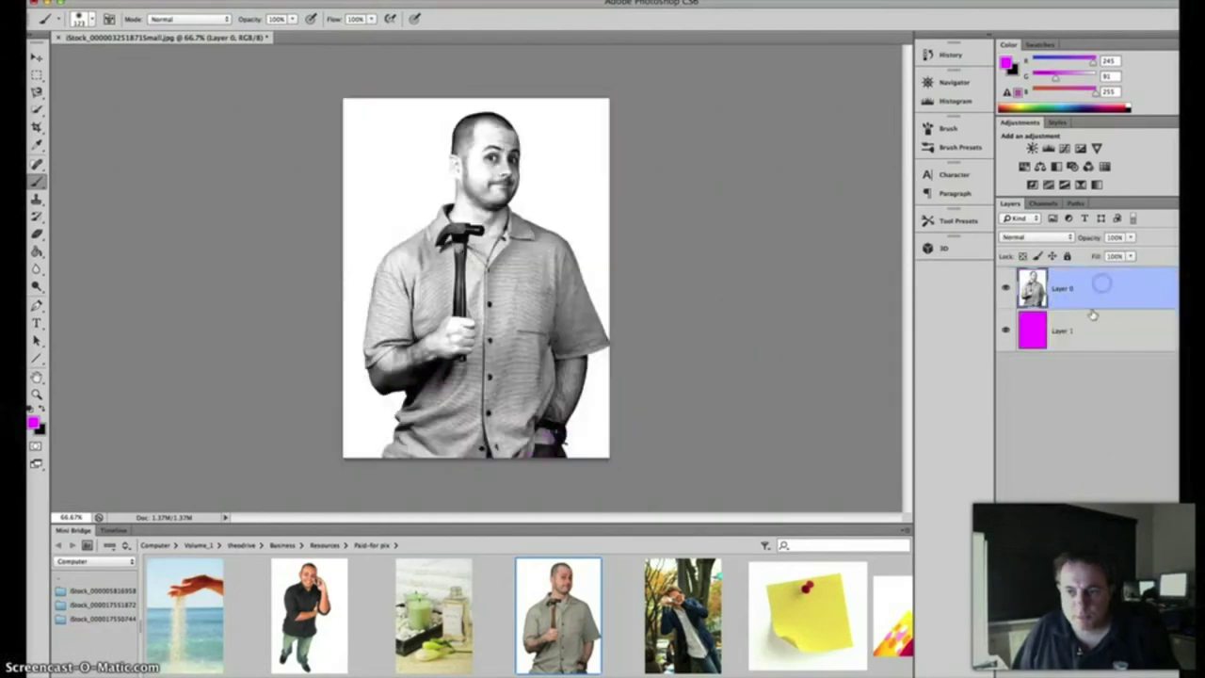
- Set Layer 1's blend mode to Normal and Layer 0's to Multiply
click(1090, 330)
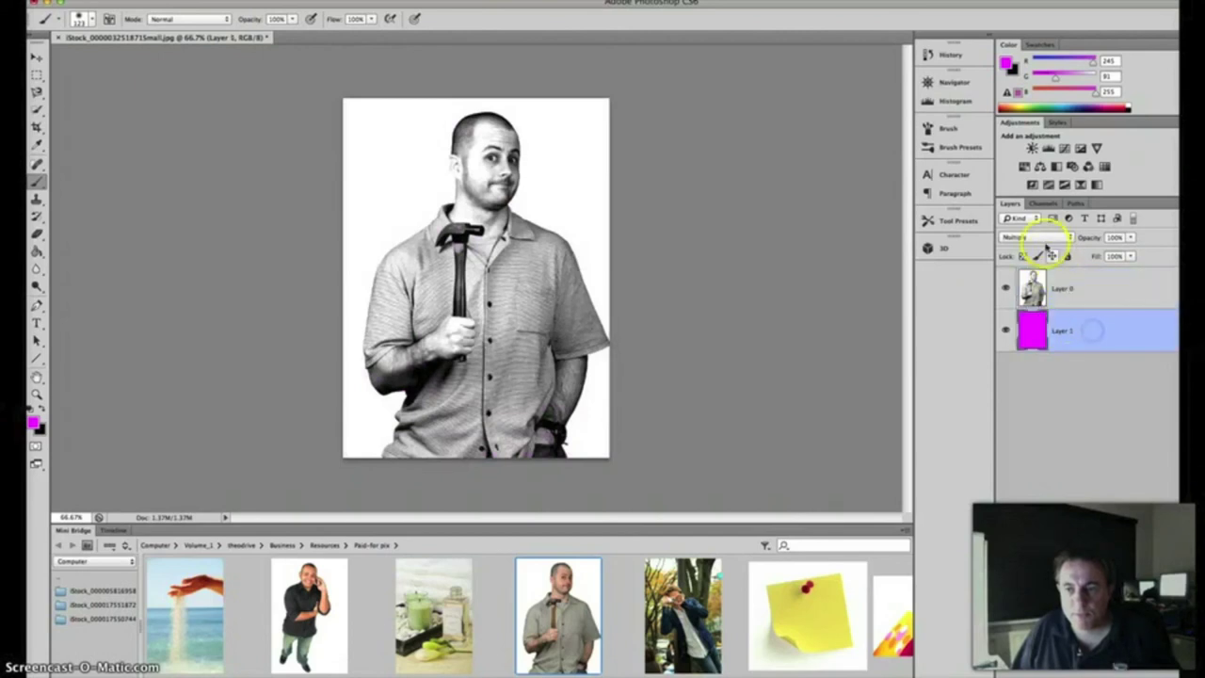
click(1046, 243)
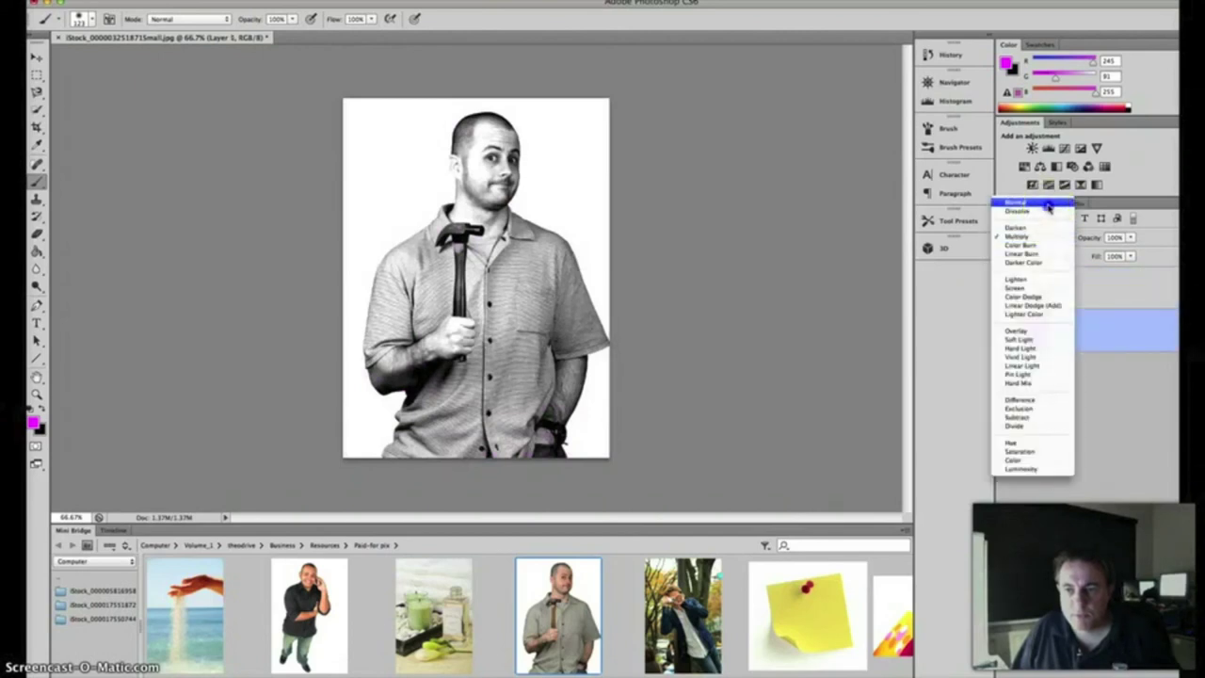
click(1047, 207)
click(1106, 279)
click(1031, 237)
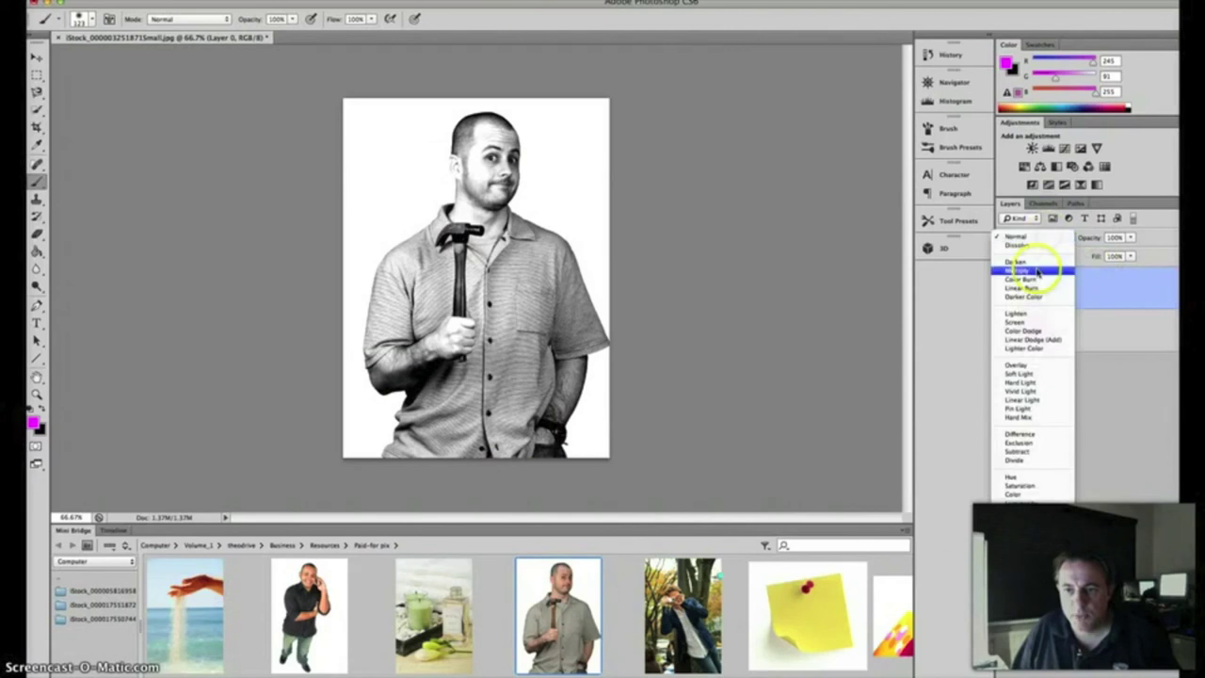
click(1039, 272)
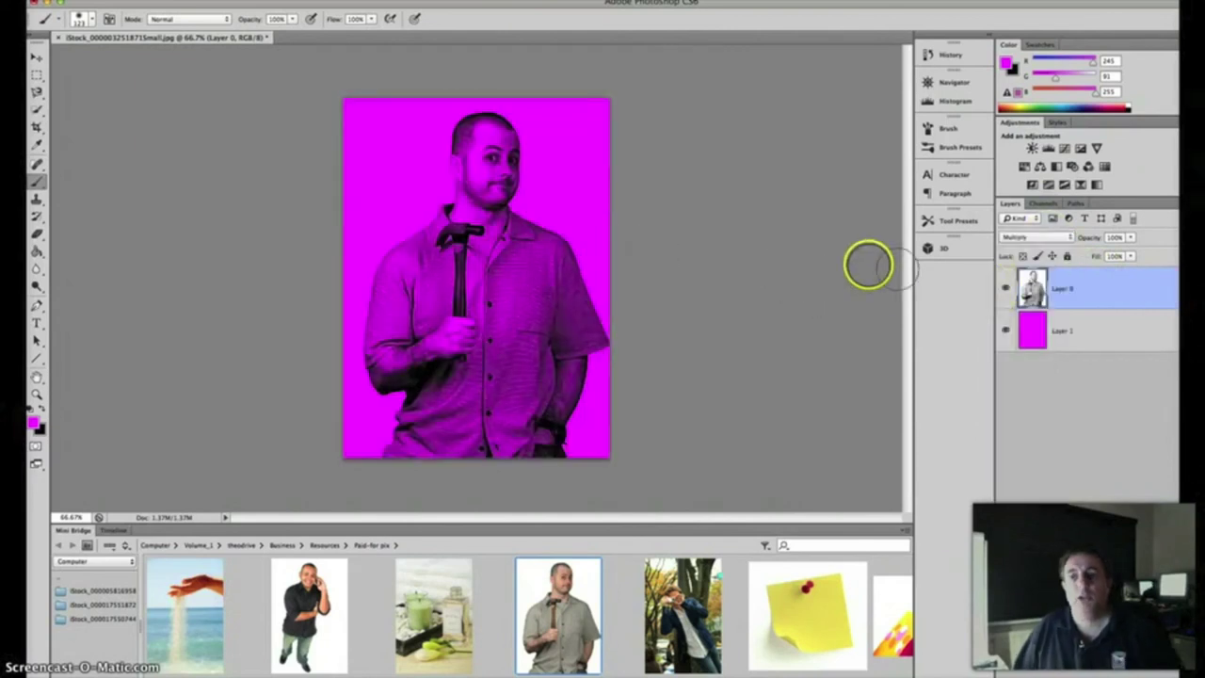
- Apply Pixelate > Color Halftone to Layer 0 with a 4-pixel maximum radius
click(311, 0)
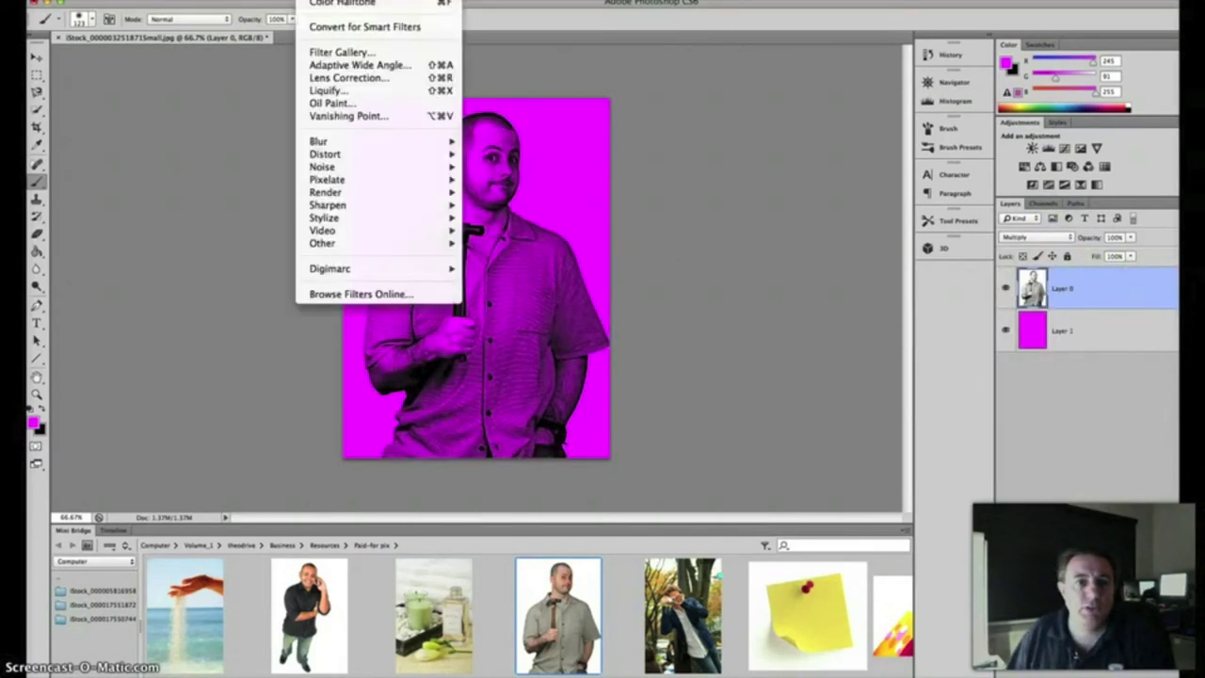
mouse_move(390, 178)
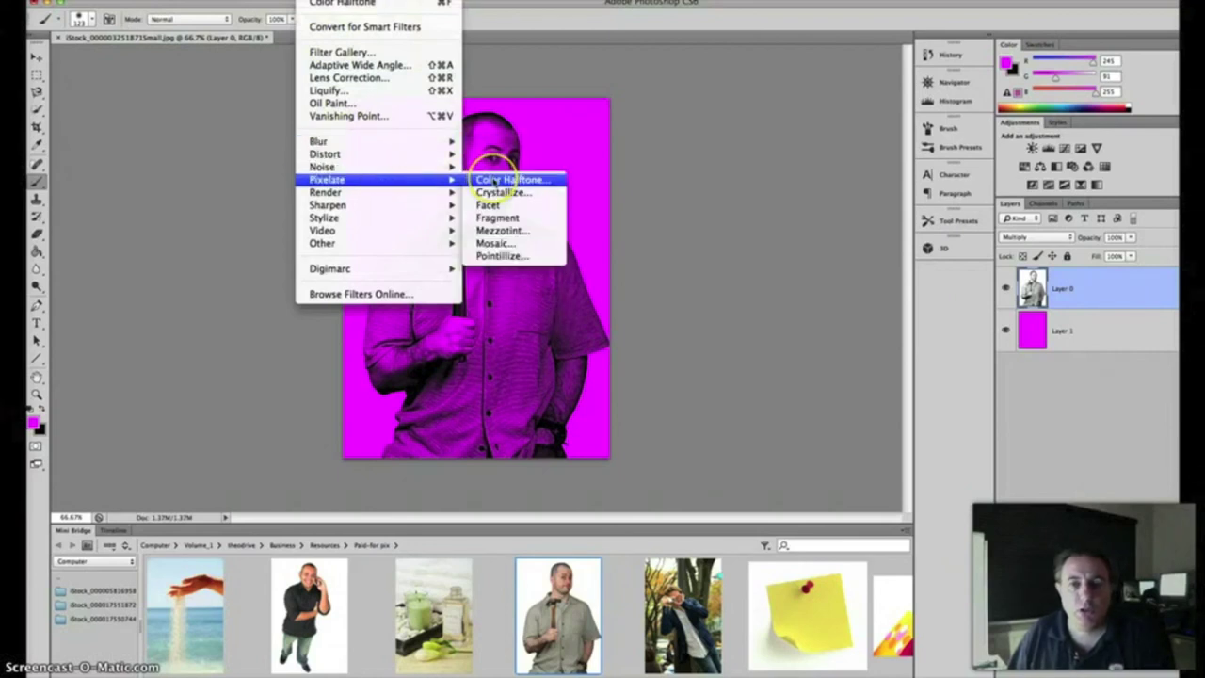
click(494, 180)
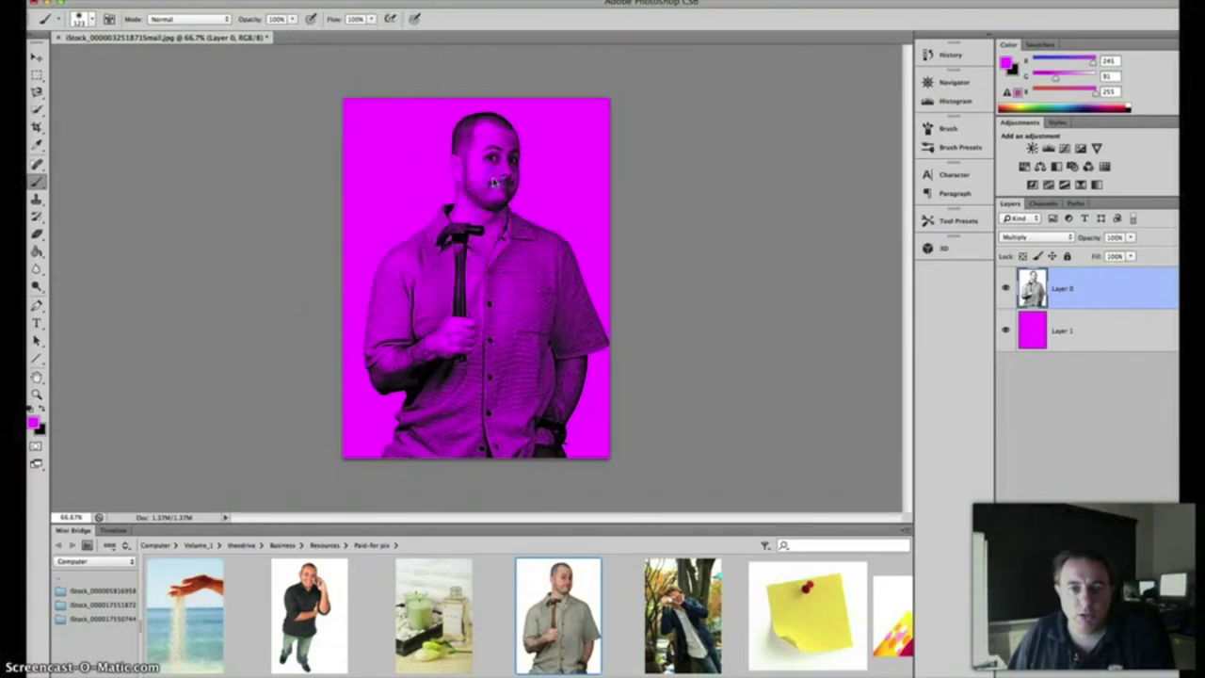
click(637, 205)
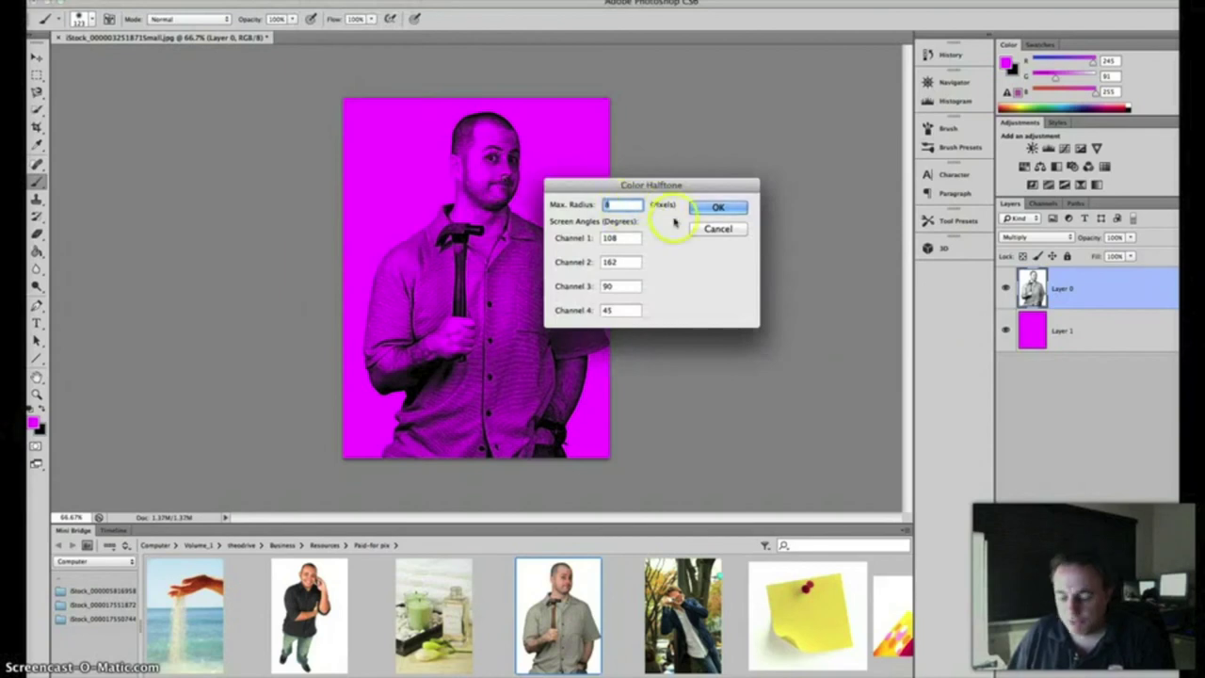
click(714, 206)
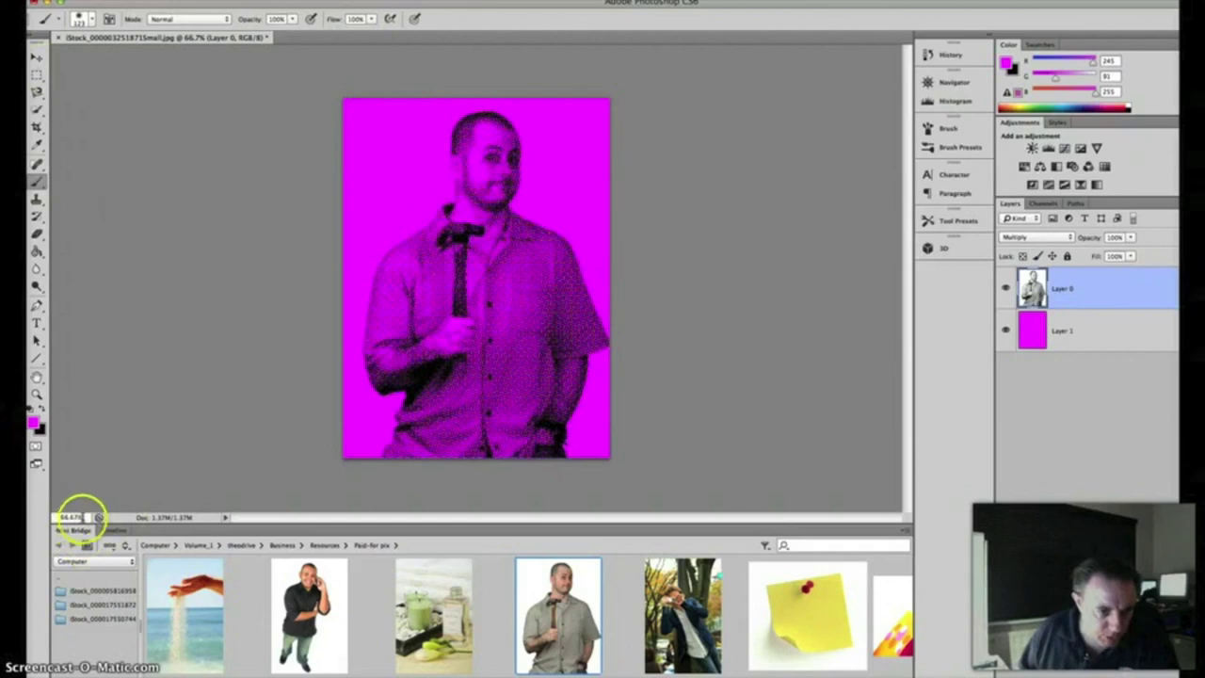
- Enter 100 as the zoom level, then bring up the Filter > Pixelate submenu
click(71, 517)
text(100)
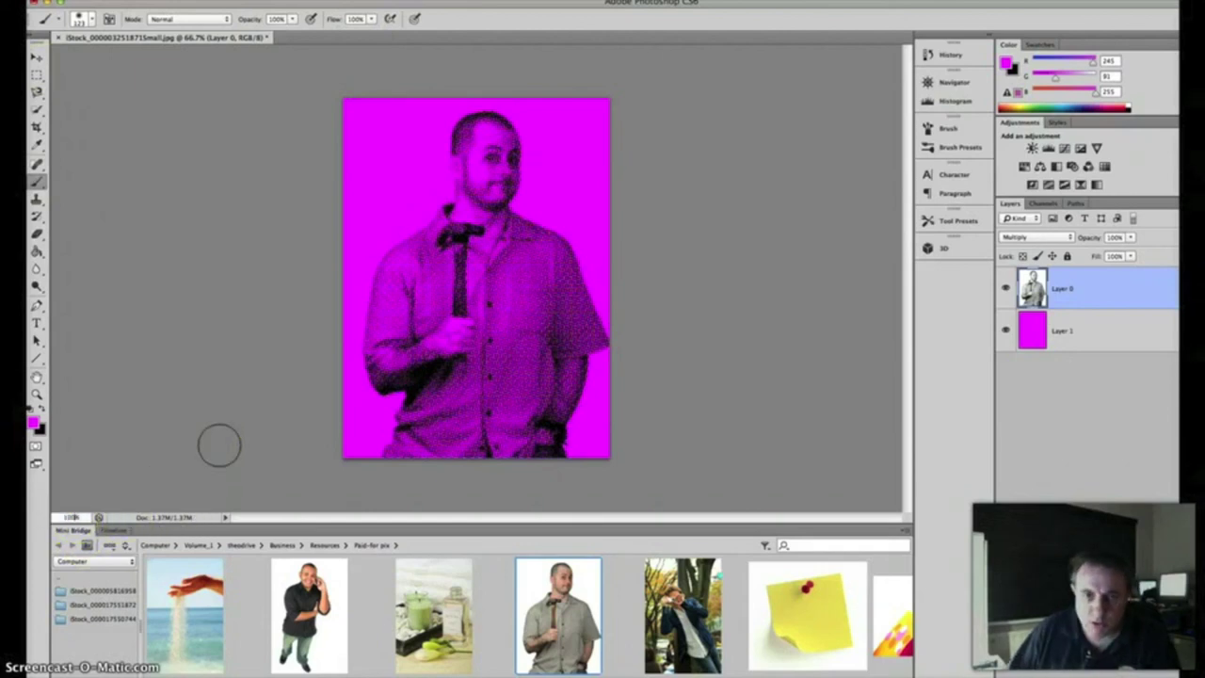
key(Return)
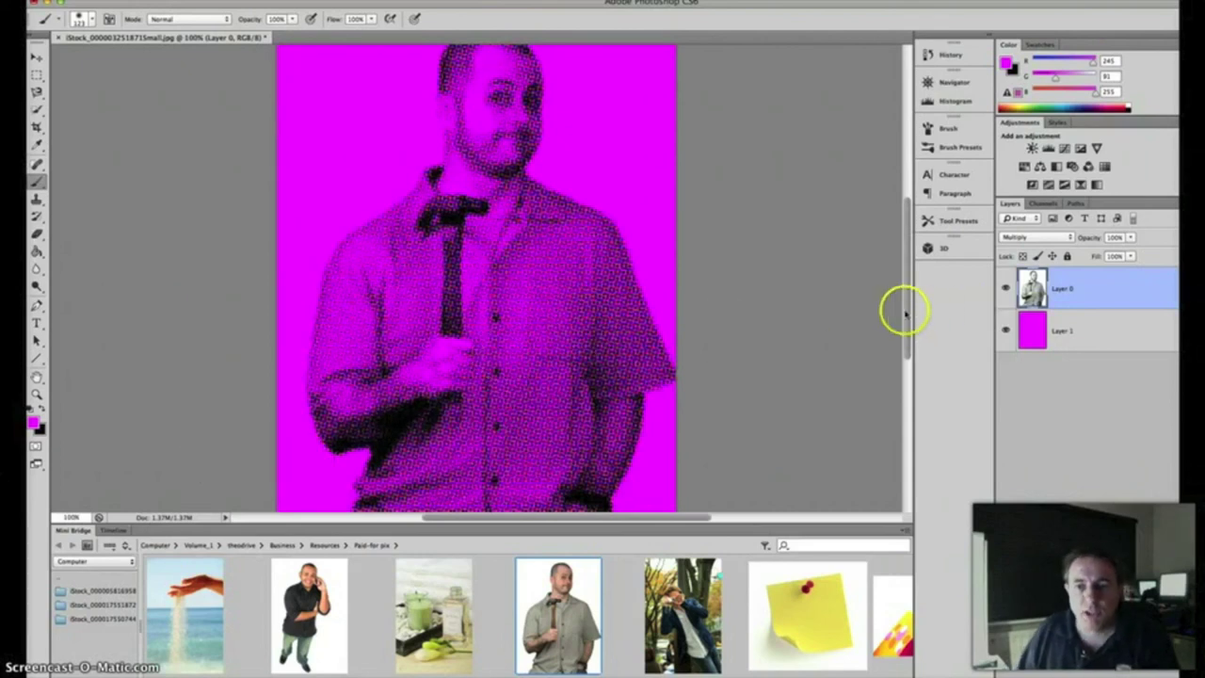
mouse_move(904, 310)
mouse_down()
mouse_move(902, 269)
mouse_move(891, 291)
mouse_up()
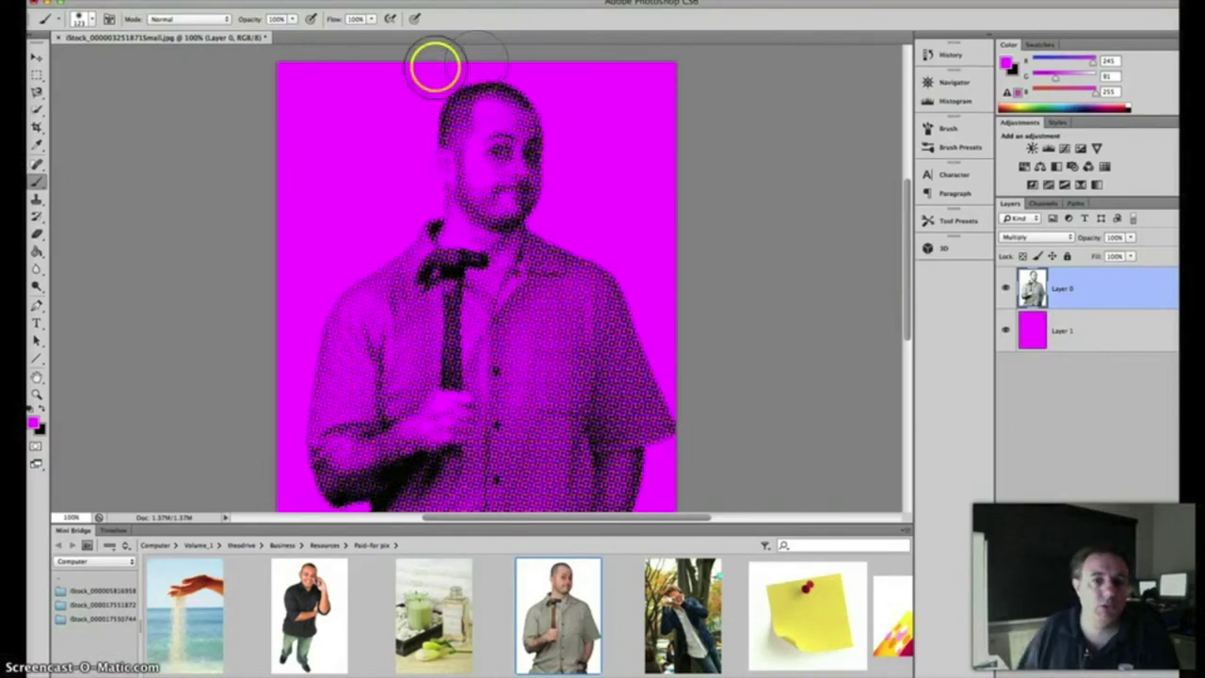
click(287, 219)
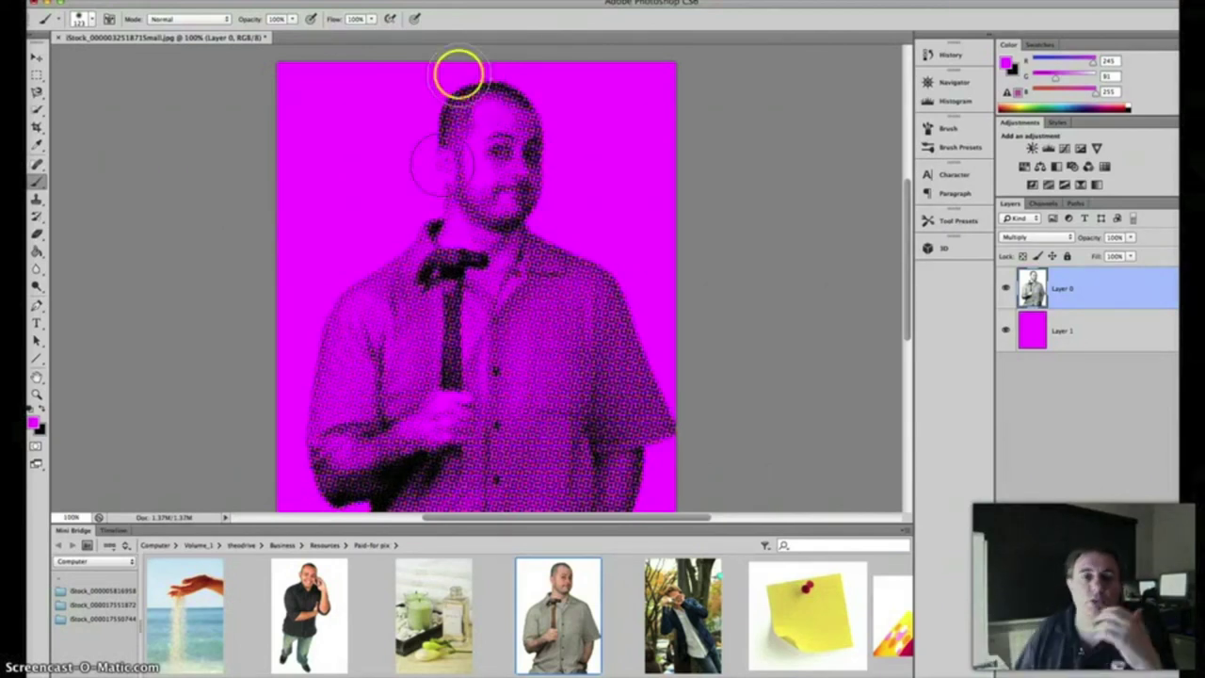
click(316, 4)
mouse_move(368, 180)
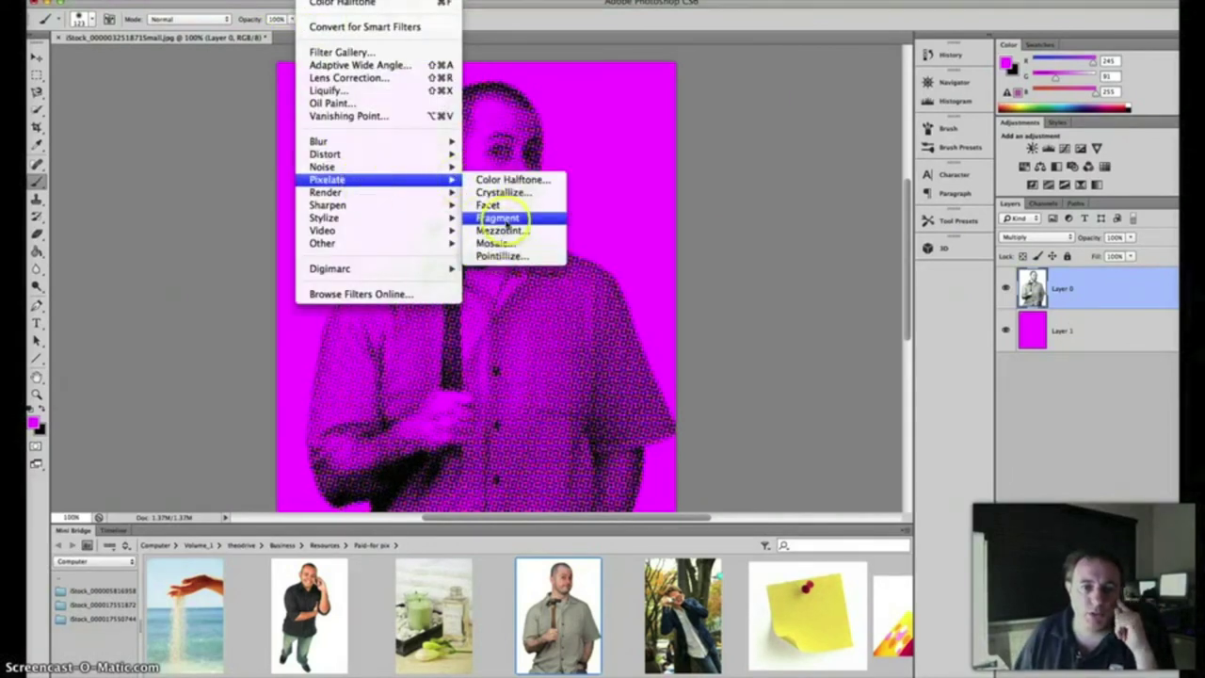
- Click the empty canvas to dismiss the Filter menu with no new filter
click(753, 225)
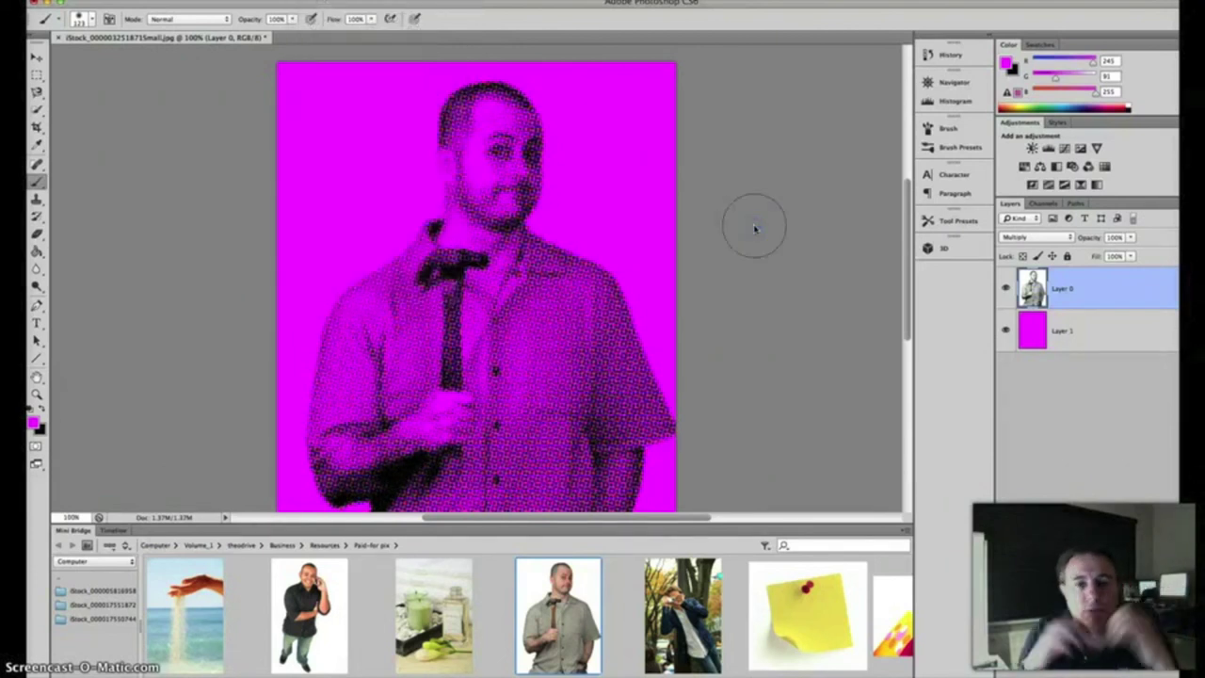